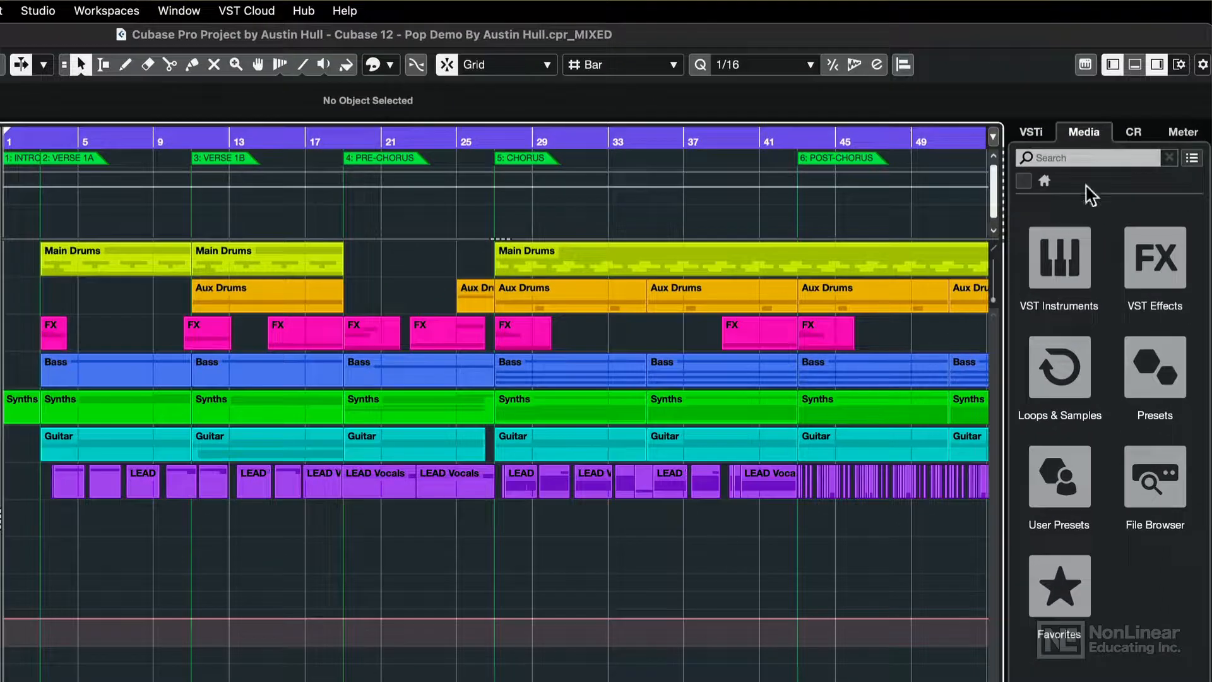
Show the lower zone and inspect the Launchkey MK3 61 script in the MIDI Remote Manager, closing the manager when done.
click(1134, 64)
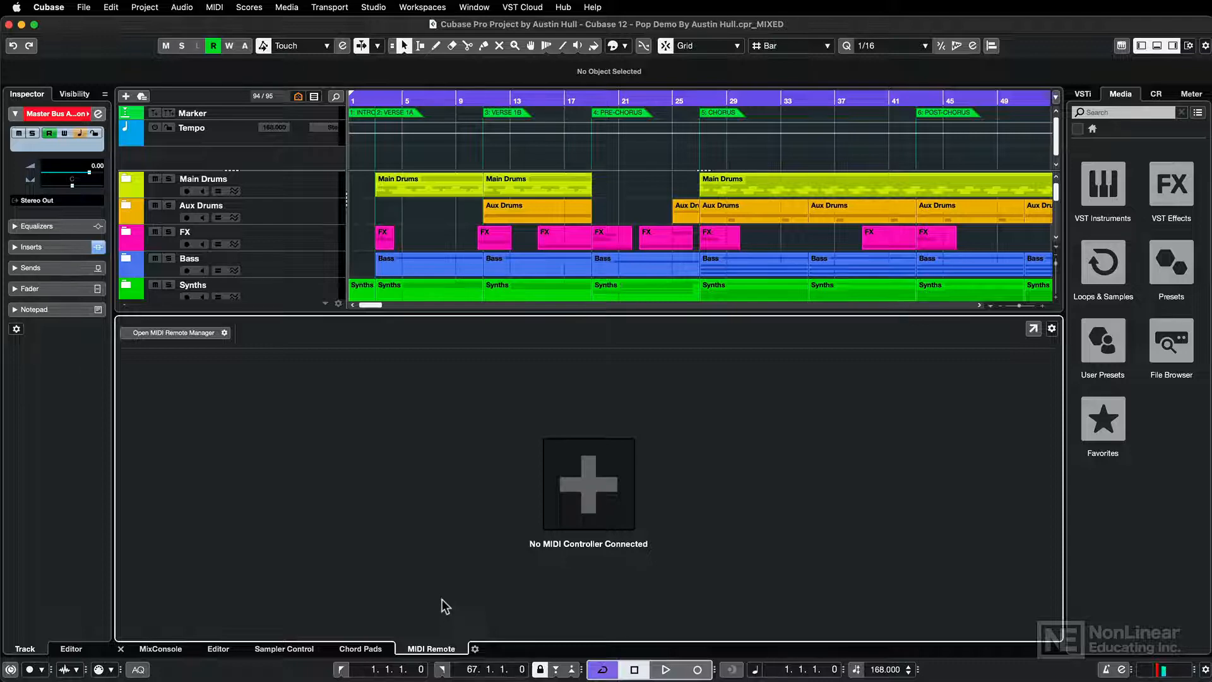
click(173, 335)
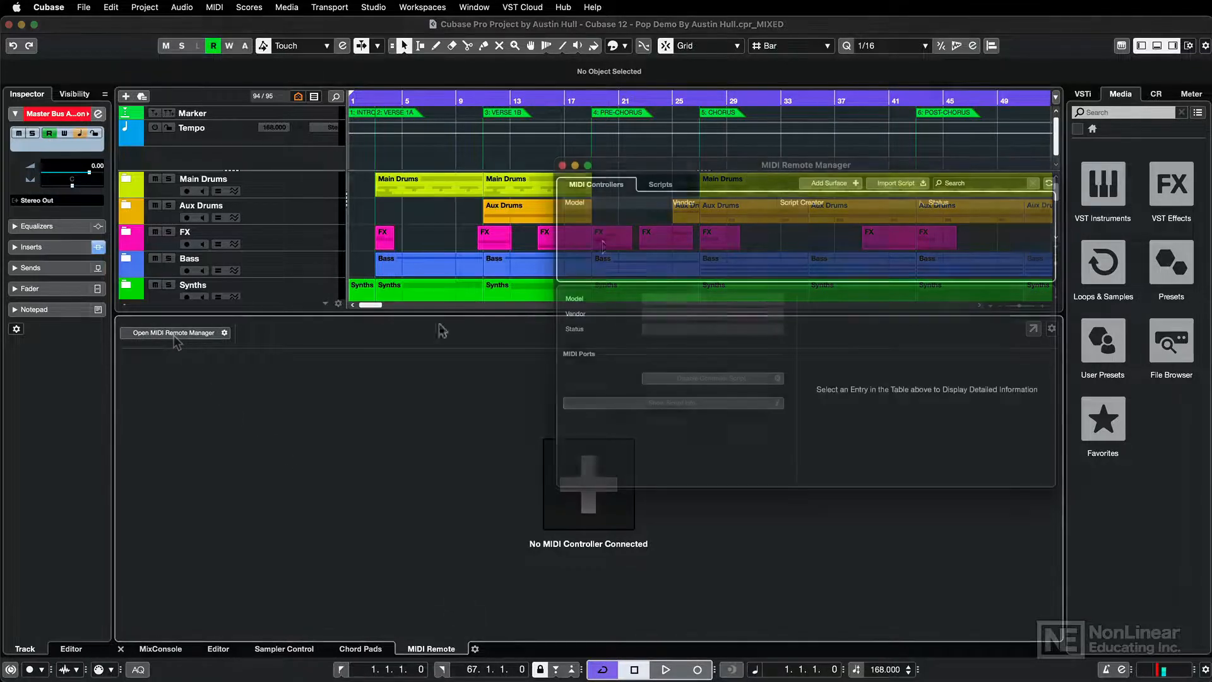
click(660, 183)
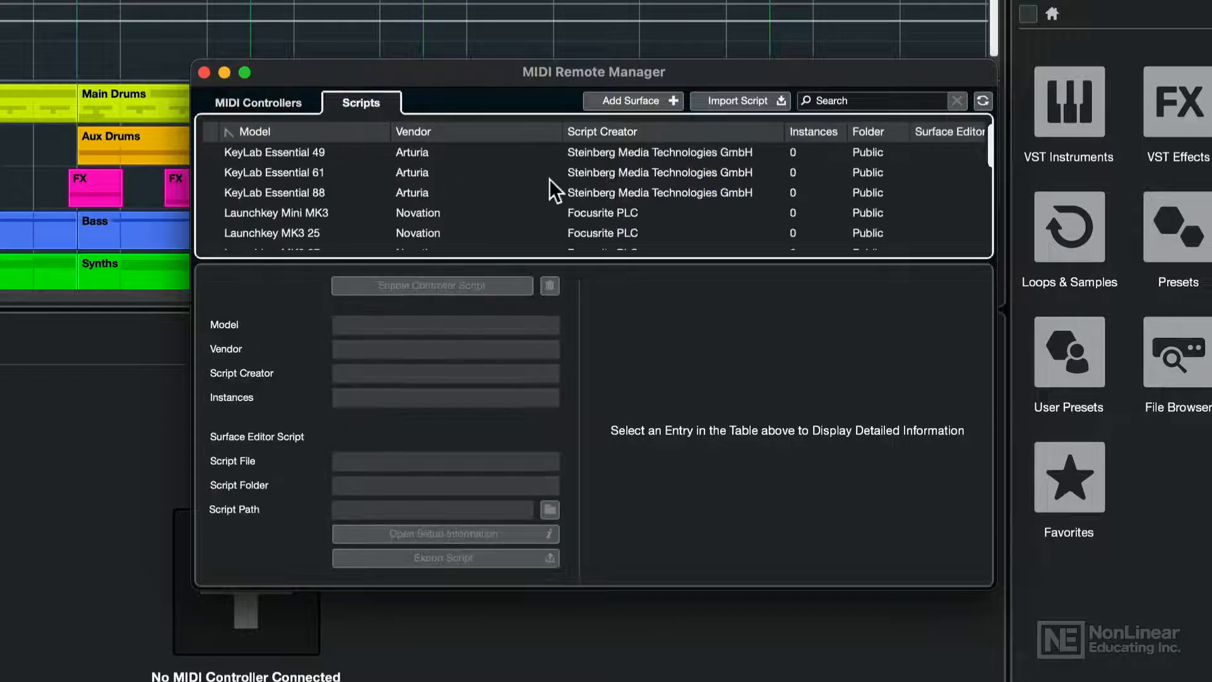
mouse_move(987, 154)
mouse_down()
mouse_move(975, 249)
mouse_move(975, 145)
mouse_up()
scroll(347, 177, down, 3)
click(347, 181)
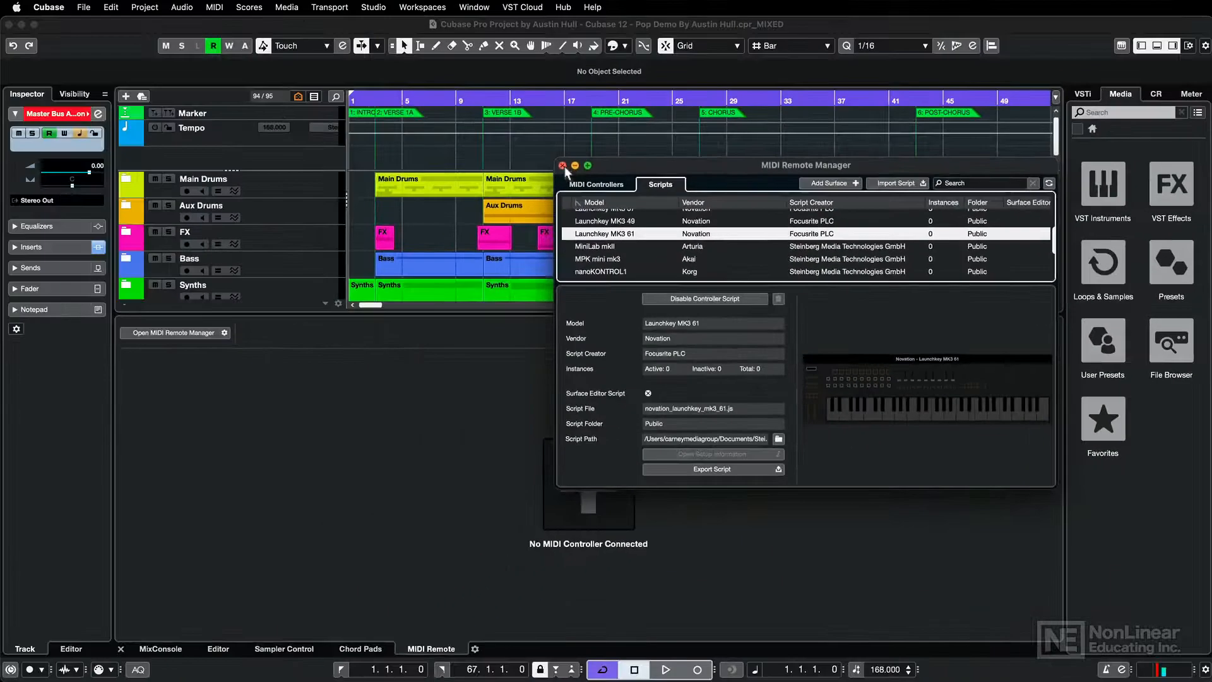
click(204, 71)
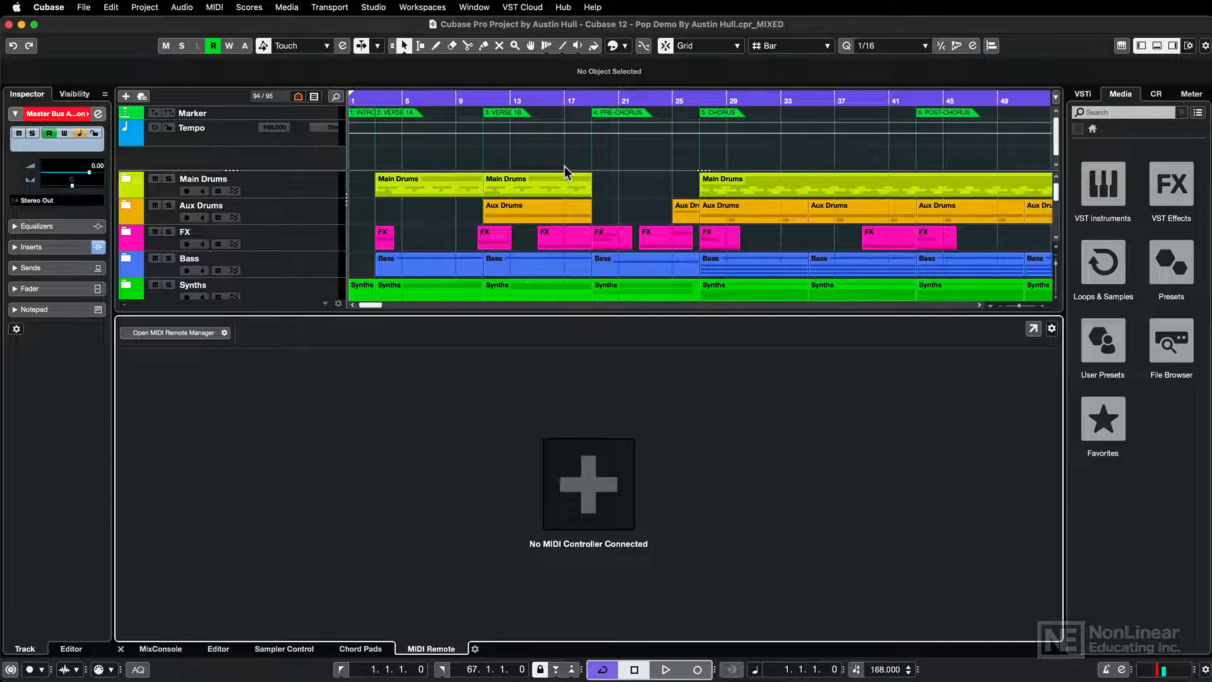
Create a MIDI controller surface for the Novation LaunchKey 61, using Launchkey MK2 61 Launchkey MIDI for both input and output ports.
click(623, 487)
click(631, 442)
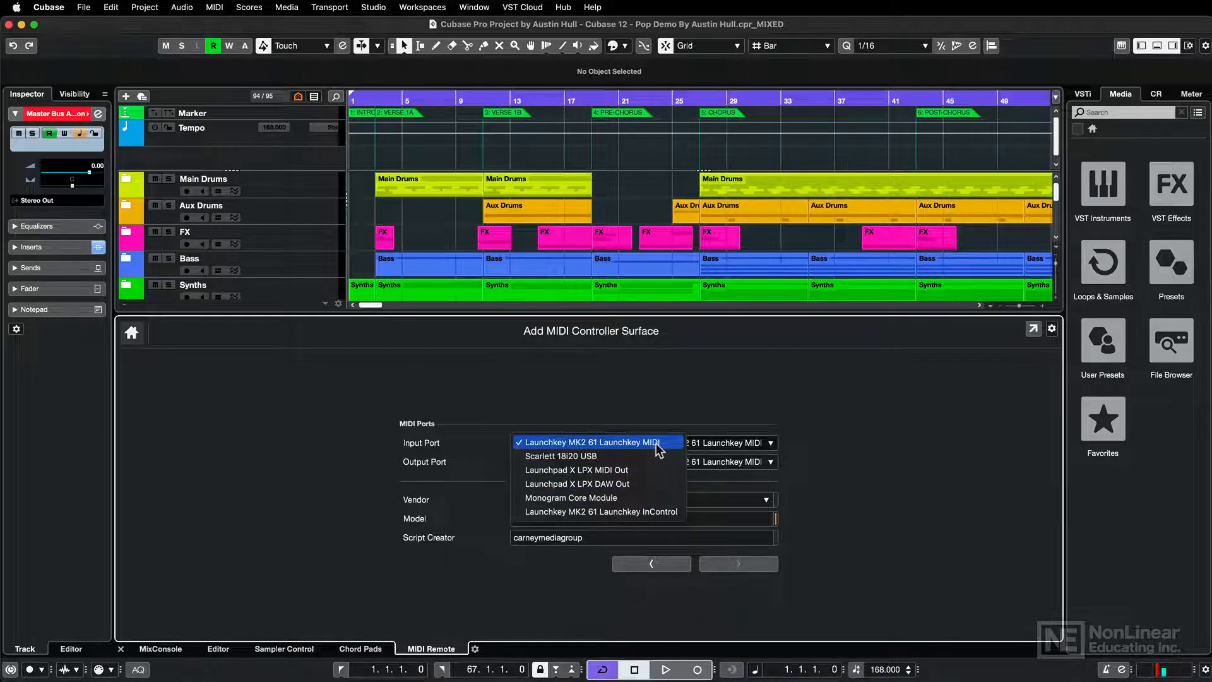
click(570, 444)
click(628, 462)
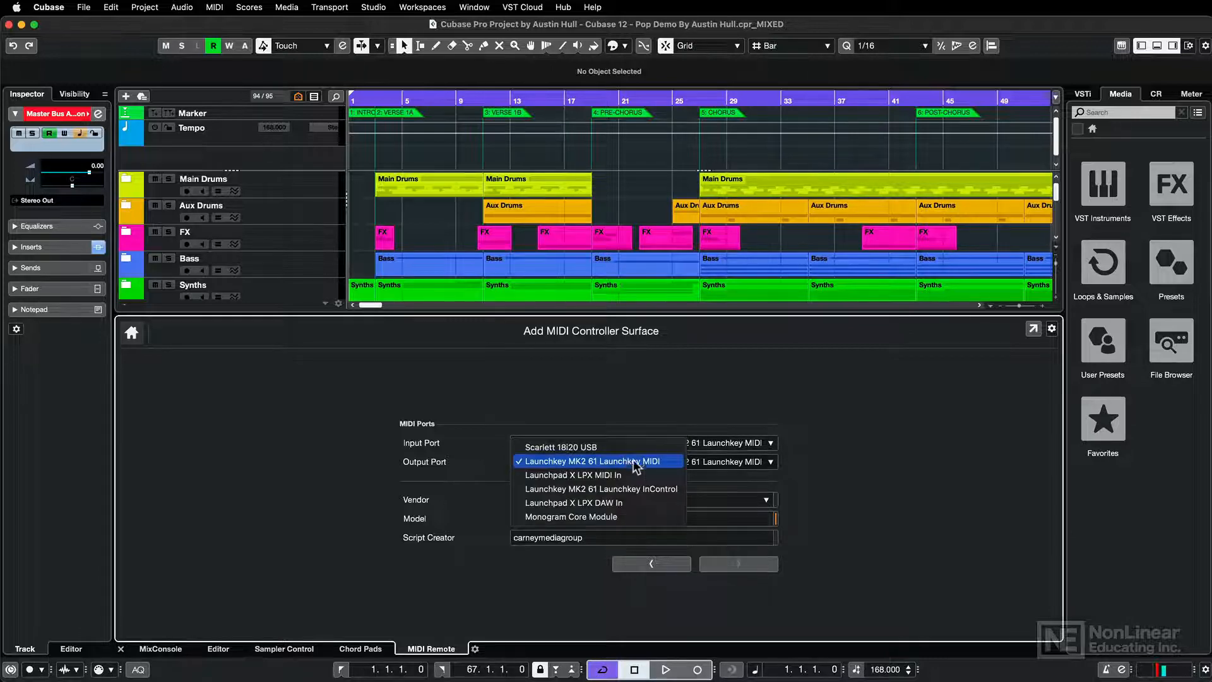
click(669, 464)
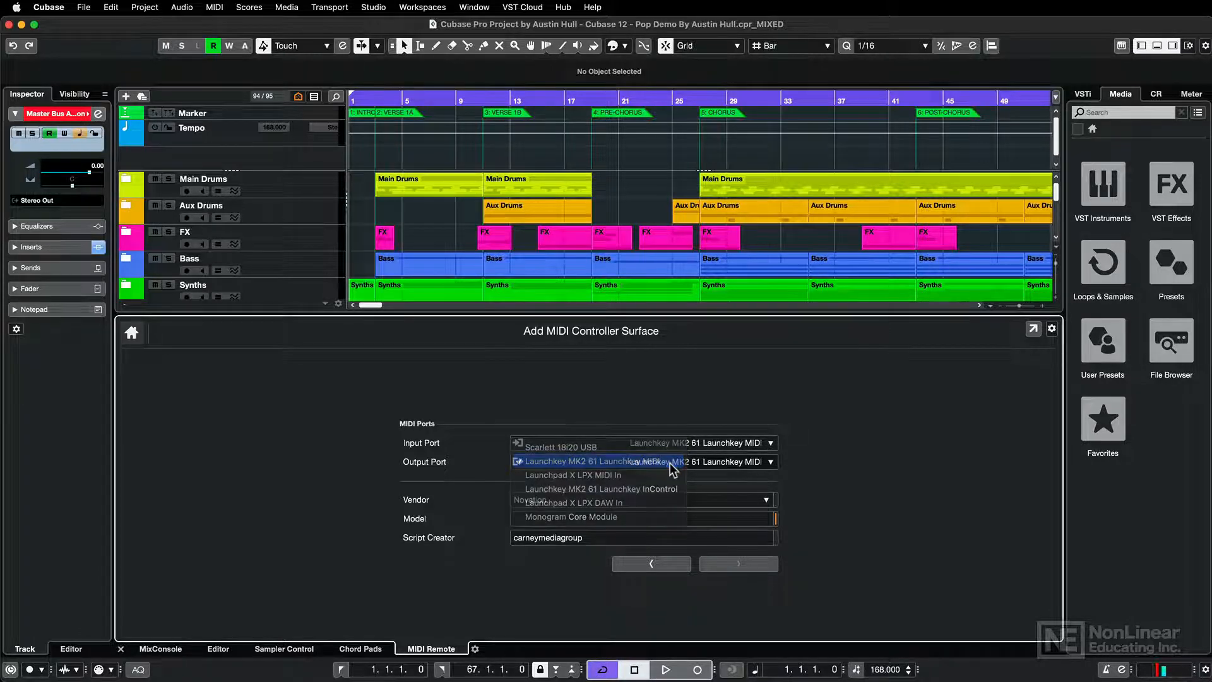
text(Launchk)
key(BackSpace)
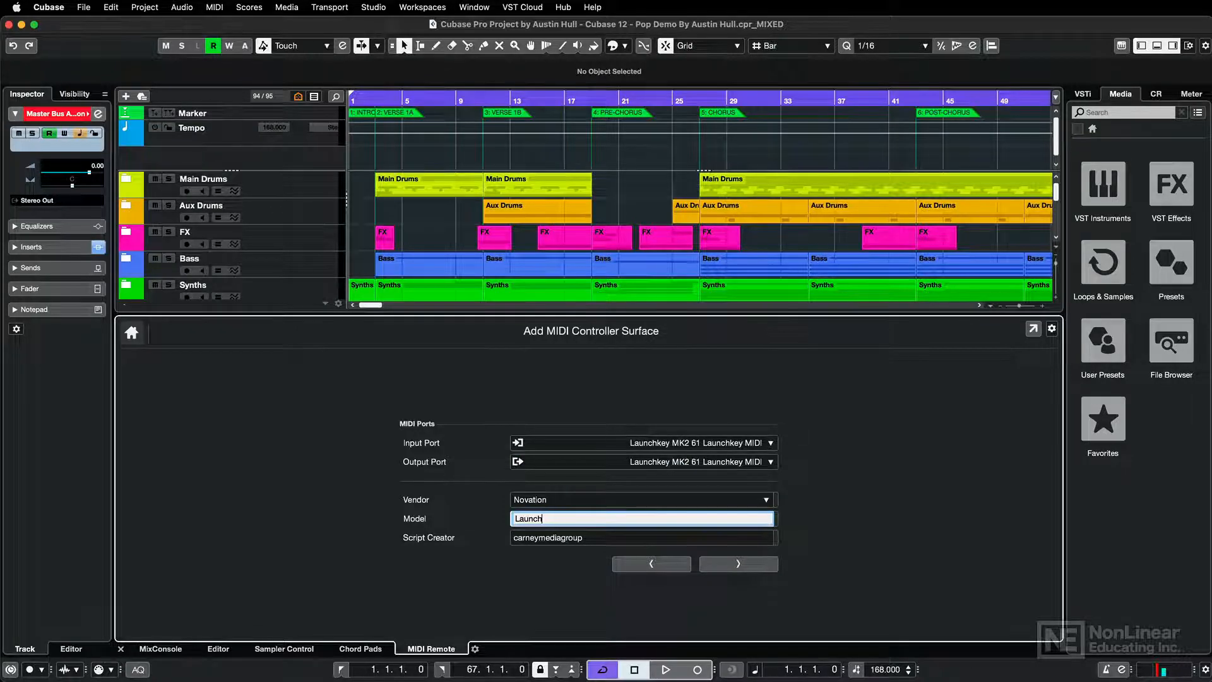
click(738, 563)
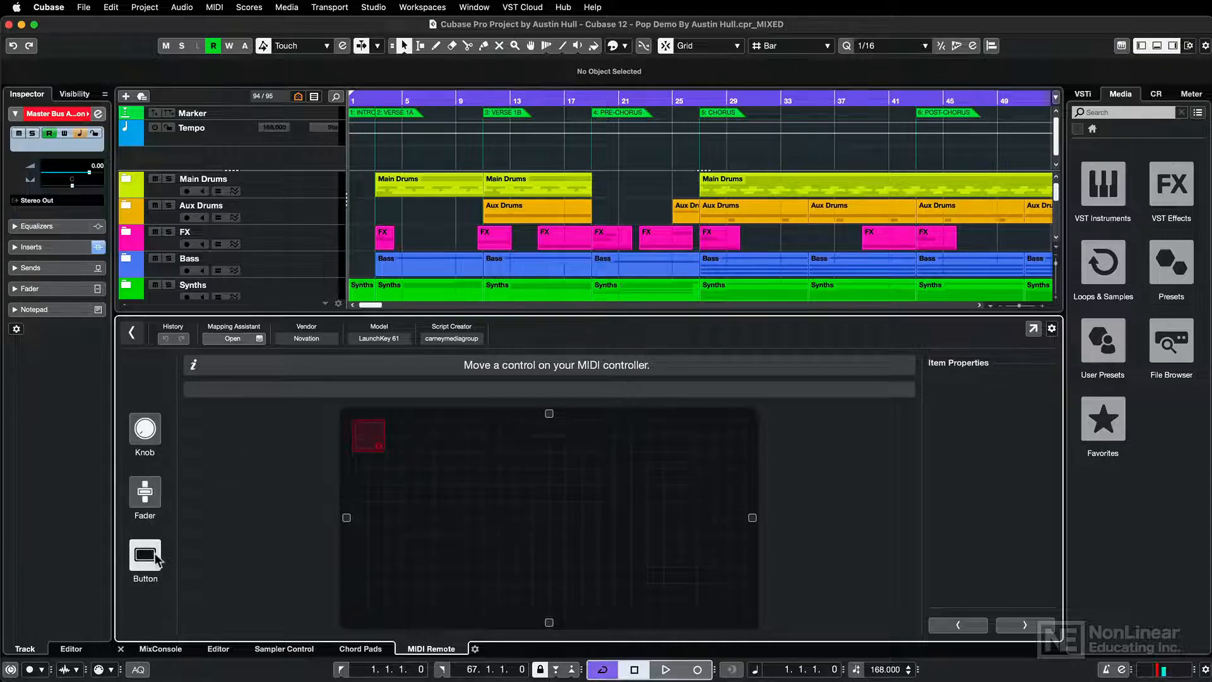
Add eight knobs and nine faders in one row of the surface by learning them from the hardware controller.
click(145, 428)
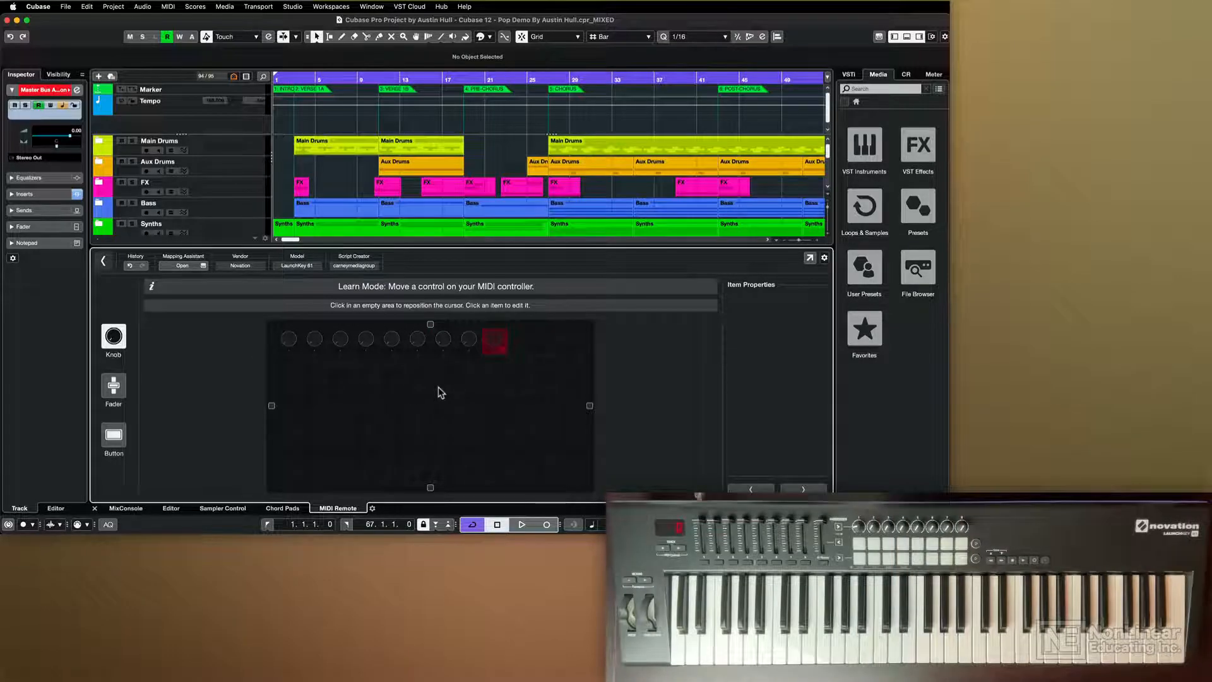
click(111, 391)
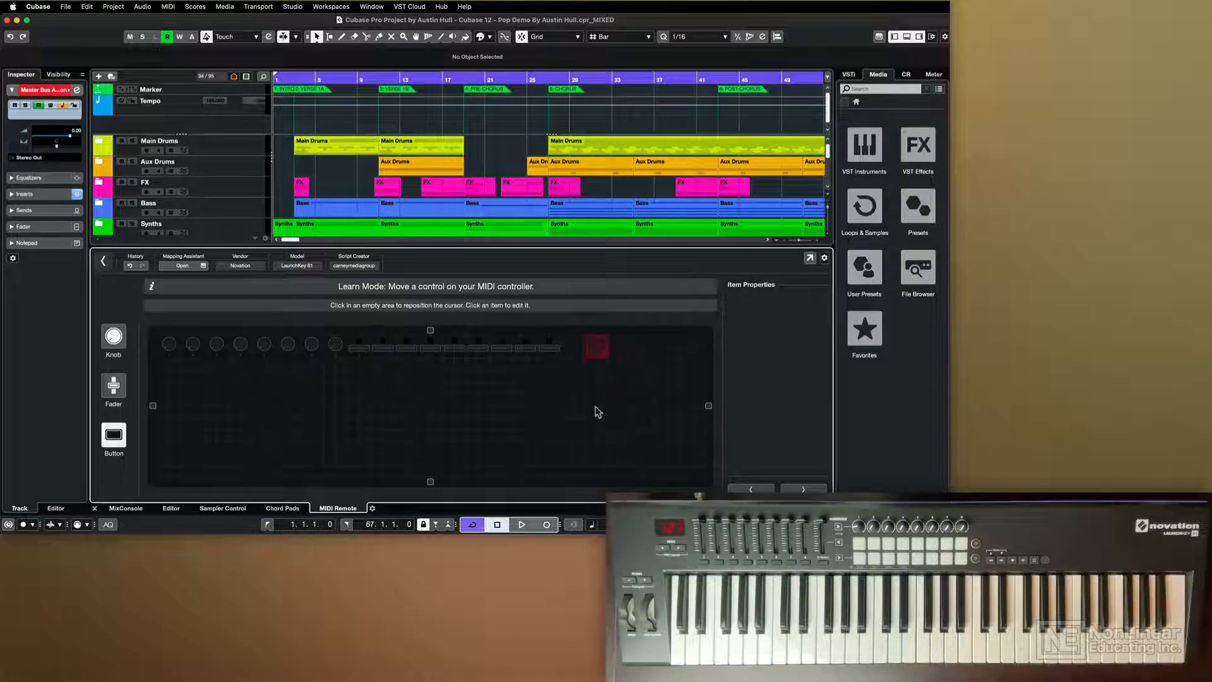
mouse_move(708, 407)
mouse_down()
mouse_move(495, 395)
mouse_move(749, 407)
mouse_move(709, 408)
mouse_move(749, 407)
mouse_move(724, 407)
mouse_up()
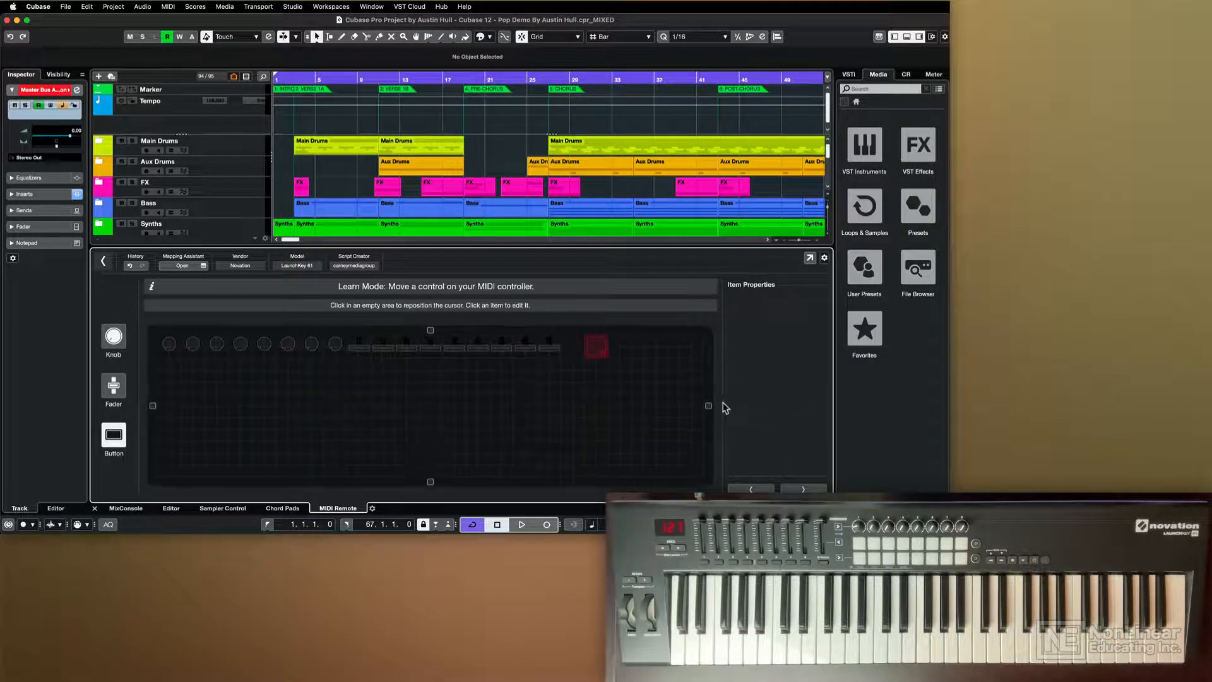
Move all nine faders together into a row beneath the knobs, aligned with the surface's left edge.
click(360, 348)
mouse_move(360, 345)
mouse_down()
mouse_move(256, 398)
mouse_move(360, 386)
mouse_move(367, 341)
mouse_up()
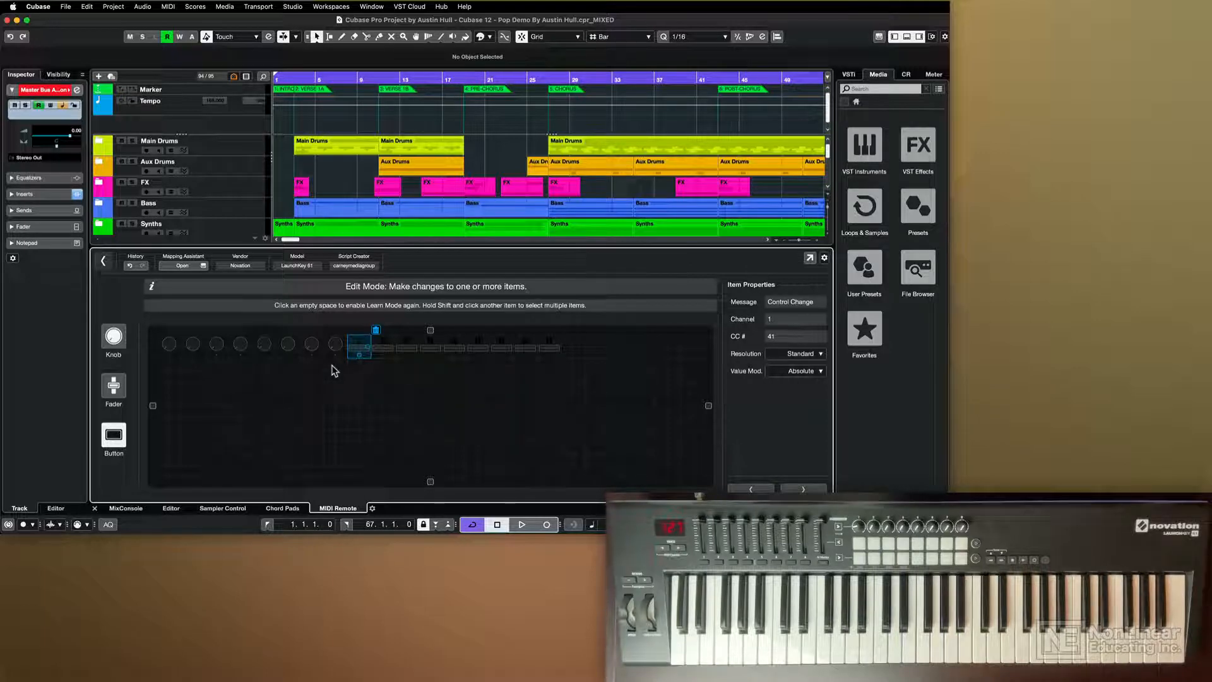
shift+click(550, 349)
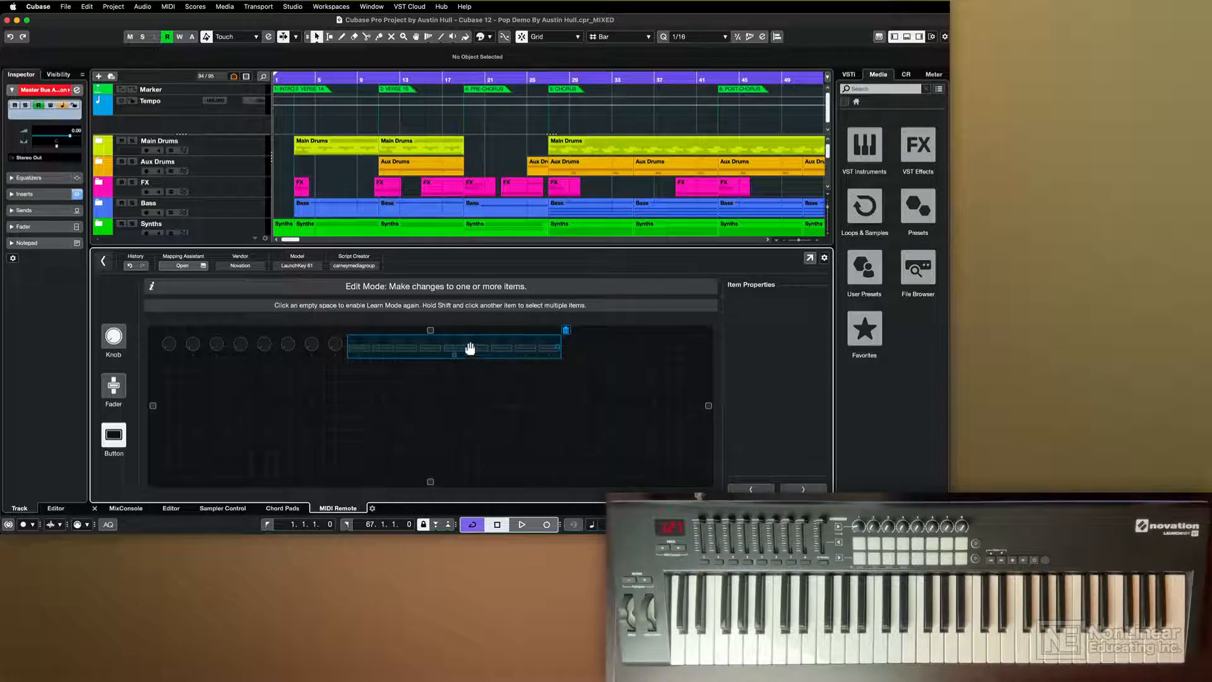
drag(369, 349, 179, 372)
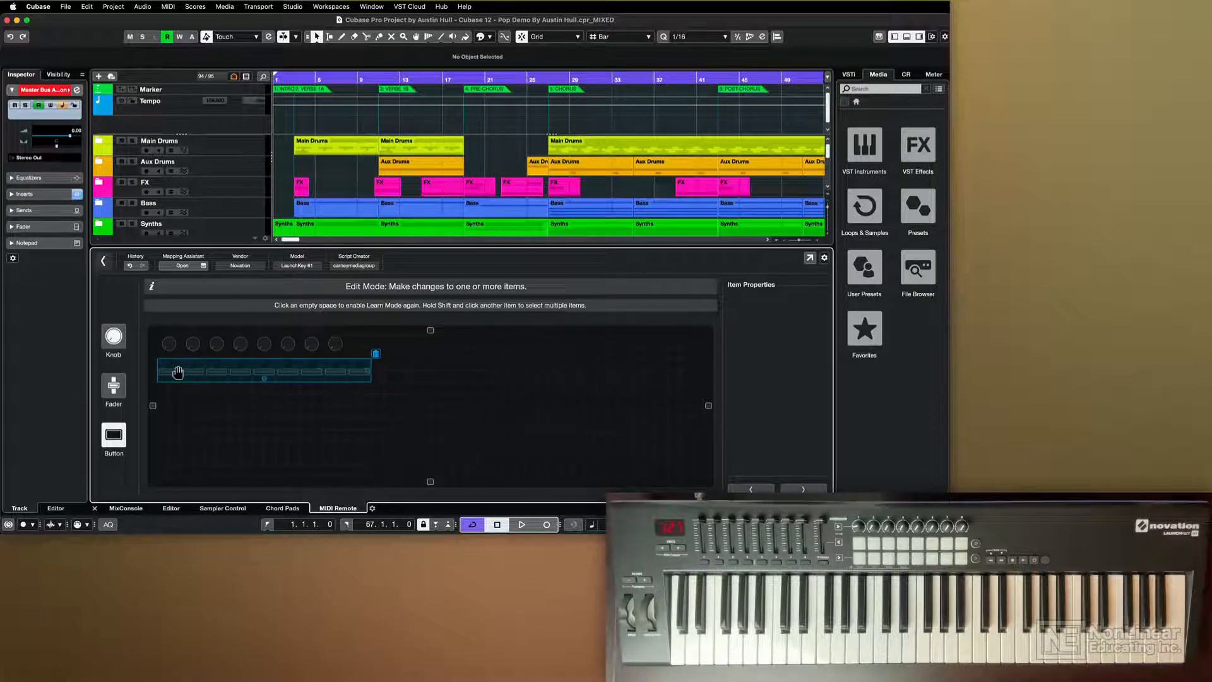
Move the eight knobs to the right of the faders and raise the fader group into the top row.
click(169, 344)
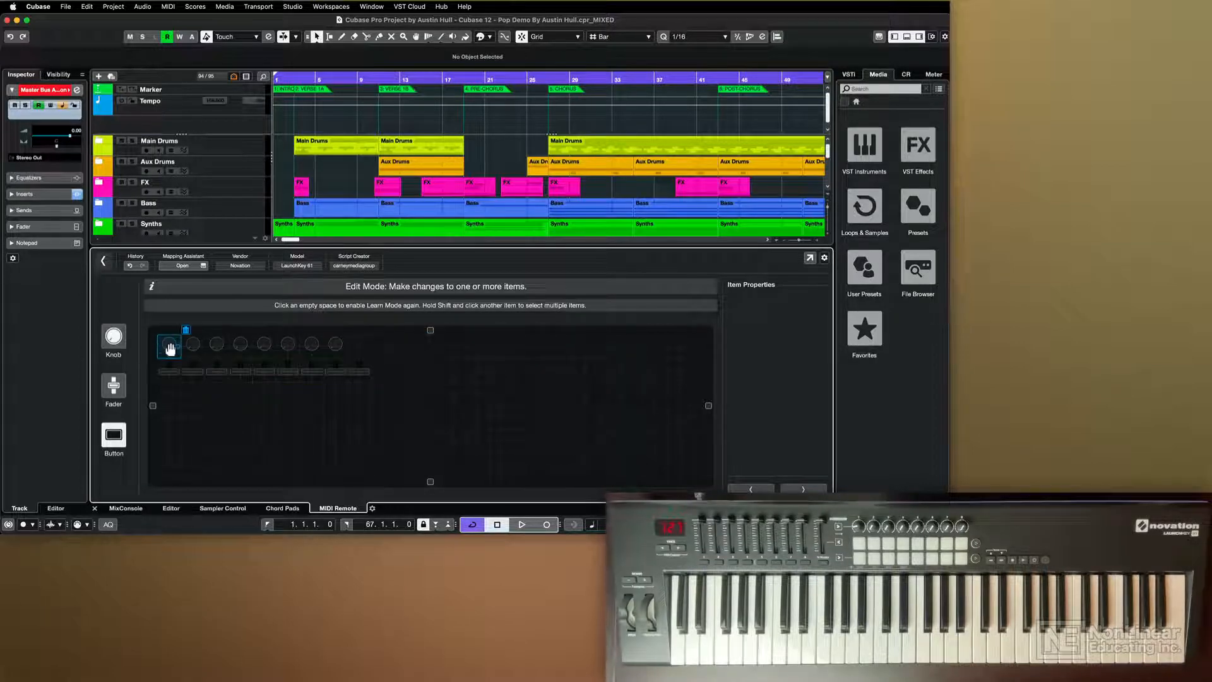
shift+click(335, 344)
drag(194, 344, 445, 350)
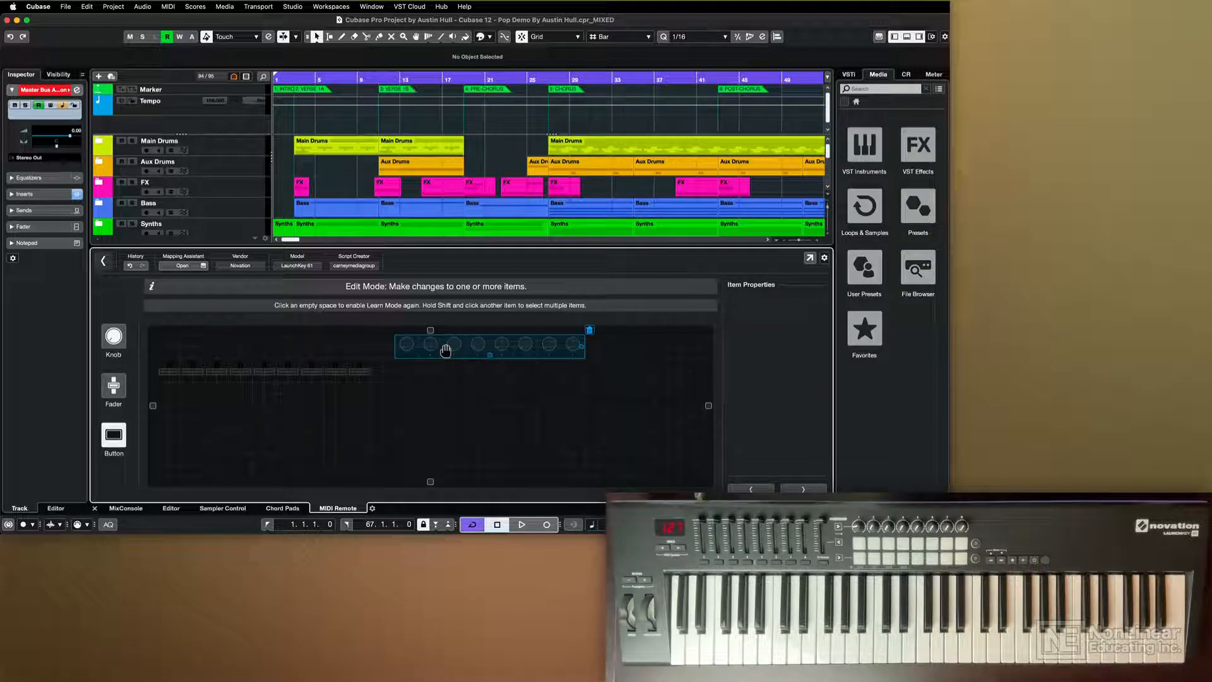
click(358, 371)
drag(175, 366, 174, 348)
click(173, 364)
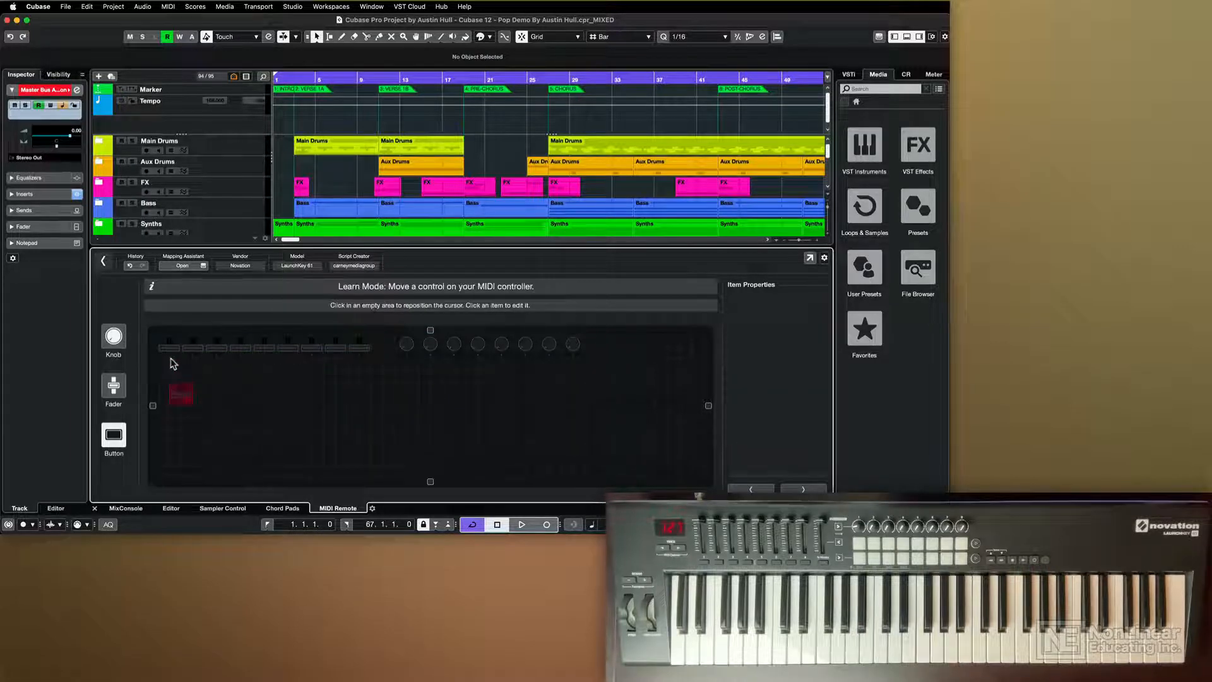
Lengthen the nine faders downward so each is two grid rows tall.
click(170, 347)
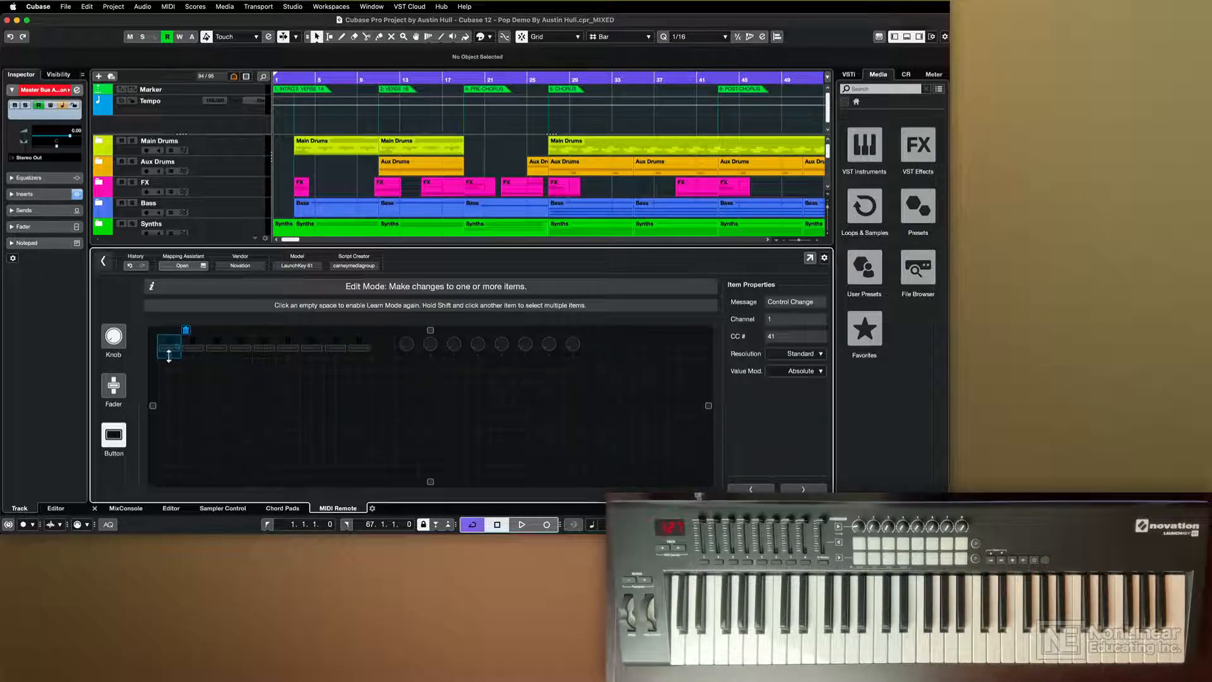
drag(169, 357, 193, 379)
click(193, 351)
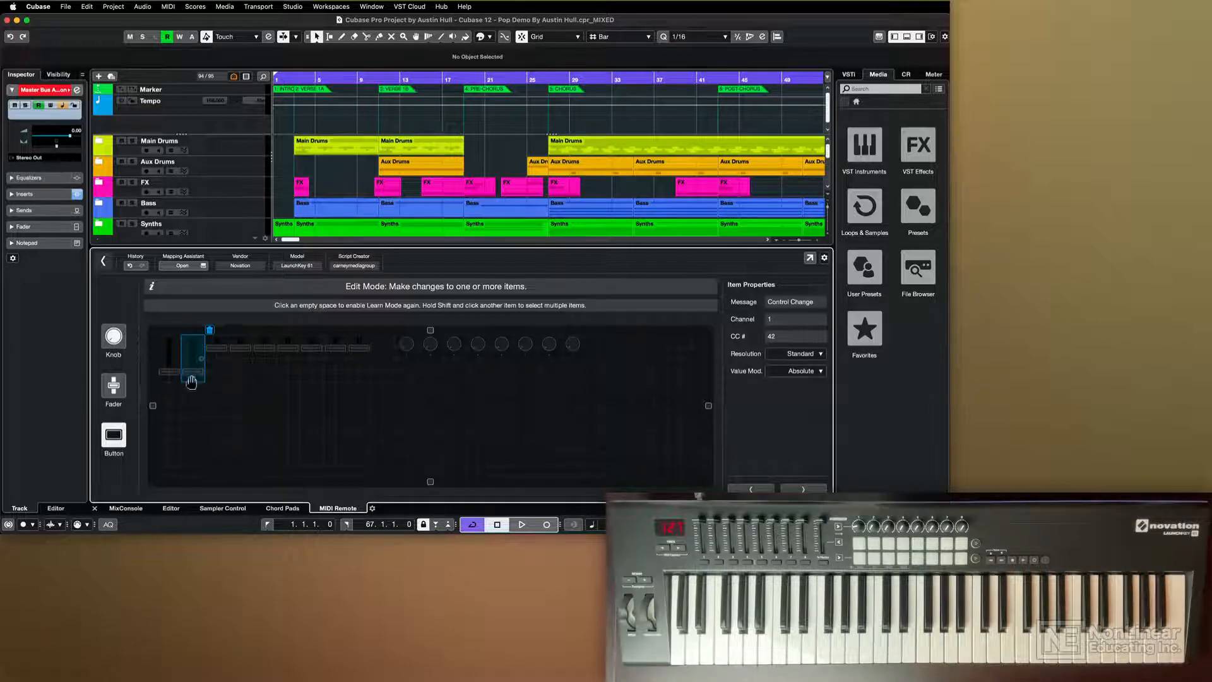
click(175, 396)
click(175, 397)
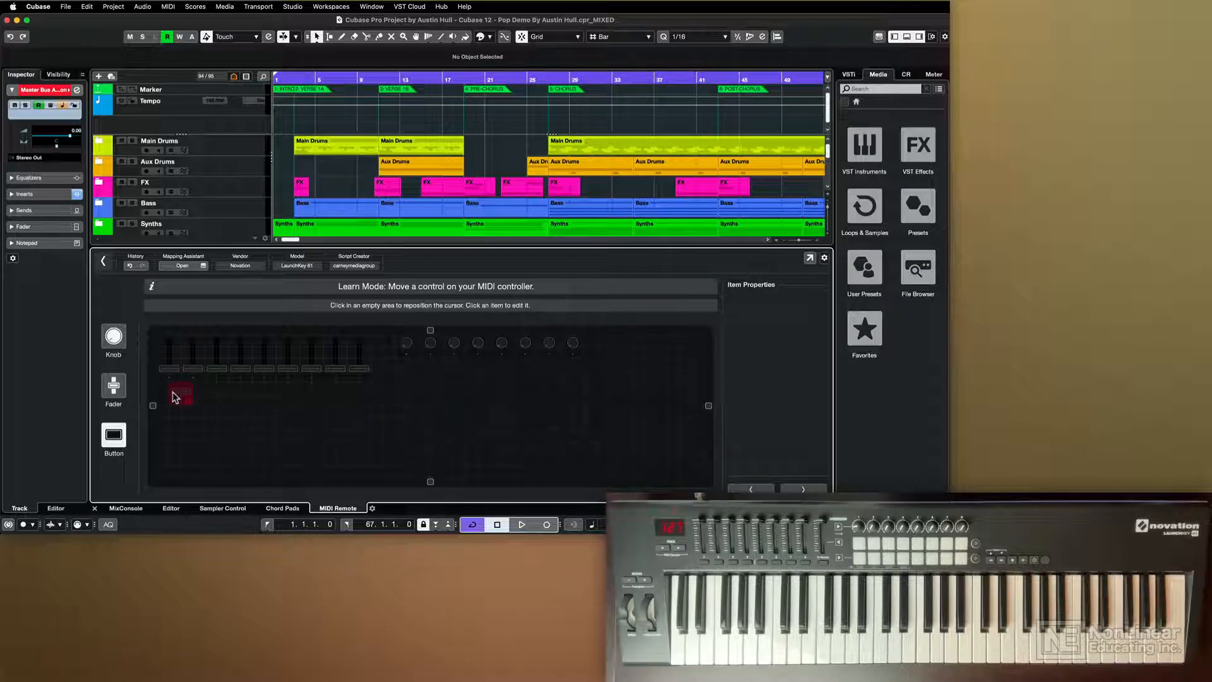
Learn nine buttons directly below the faders and two rows of eight buttons below the knobs.
click(166, 394)
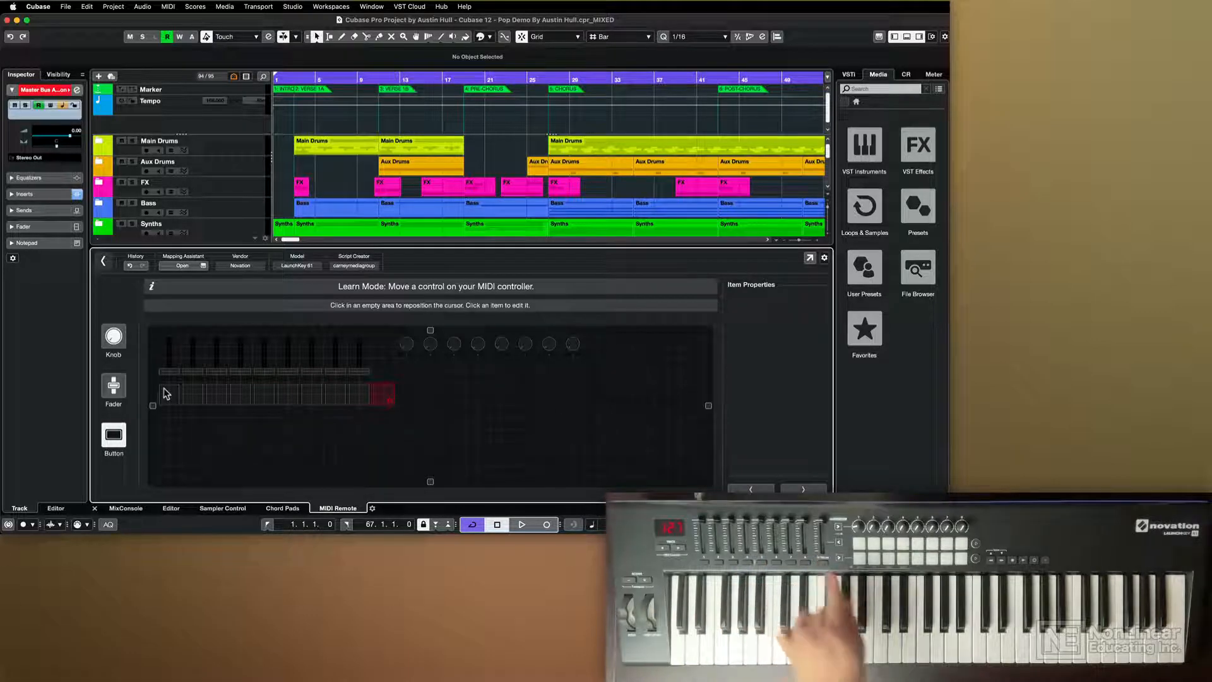
click(402, 370)
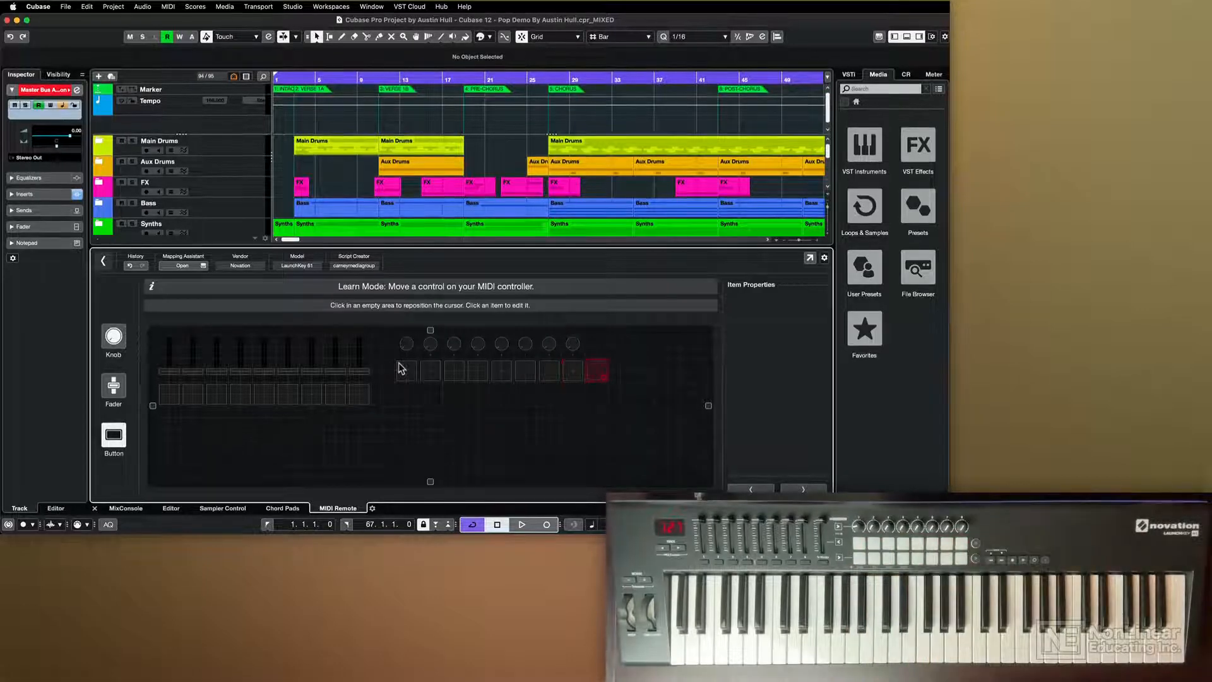
click(399, 391)
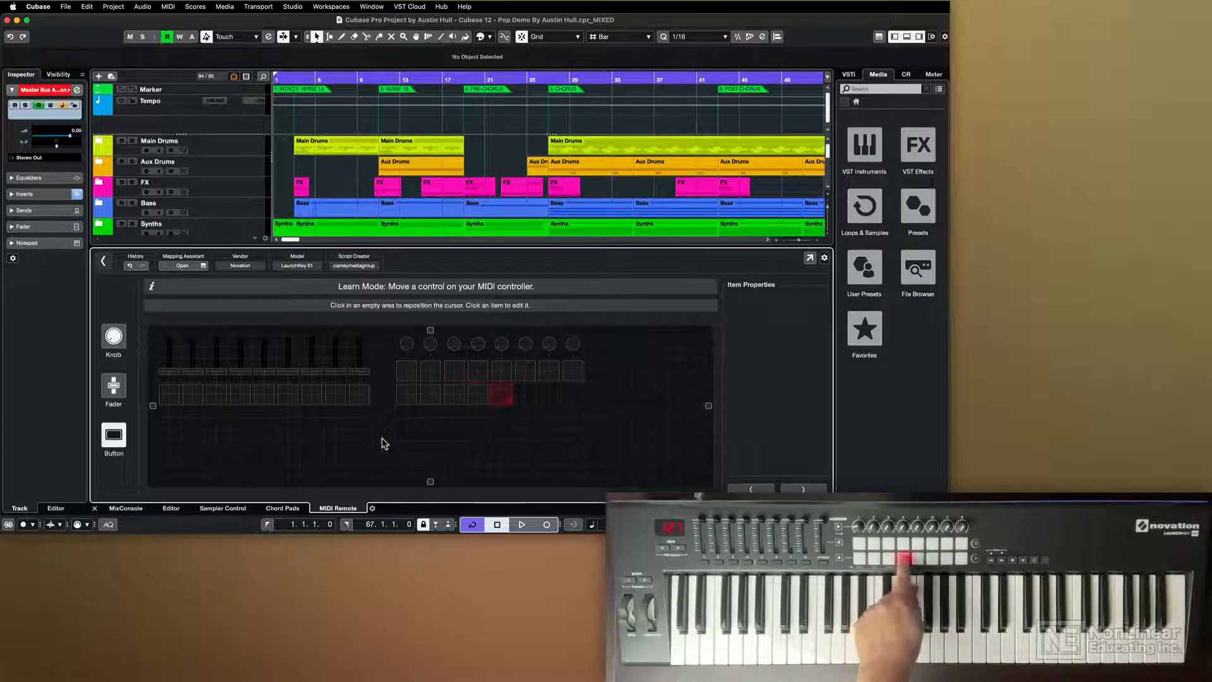
Add a row of six buttons below the pads and trim the surface's width and height around the controls.
click(617, 391)
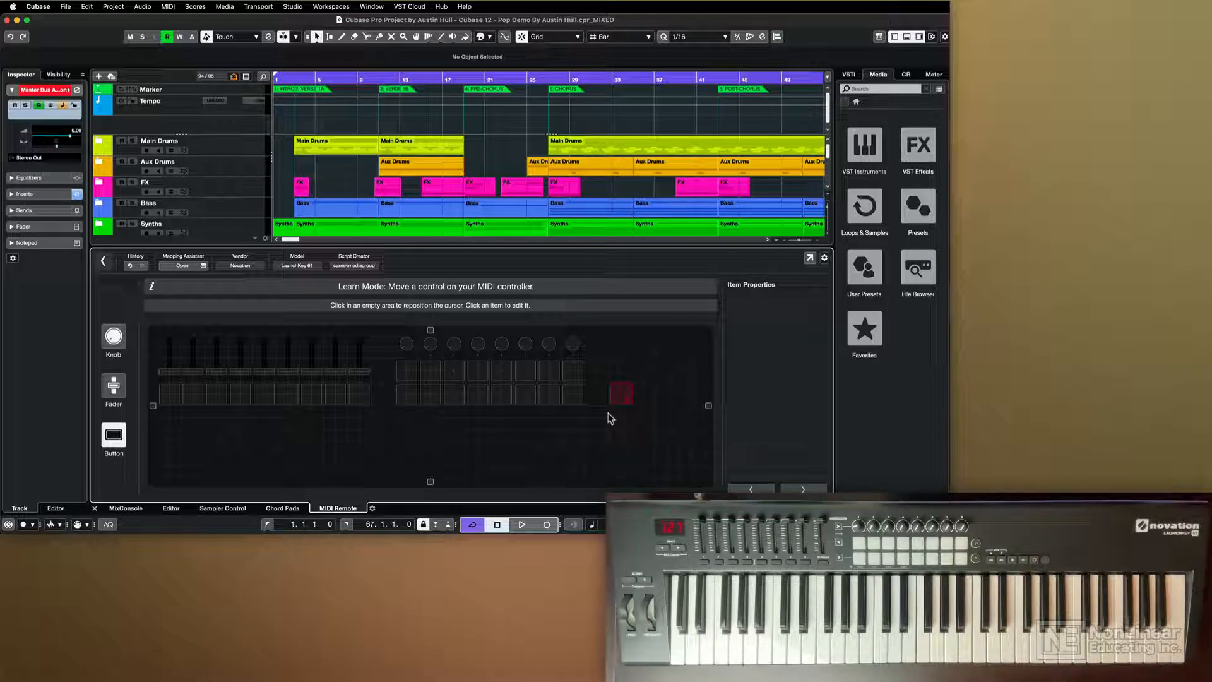
drag(708, 406, 611, 406)
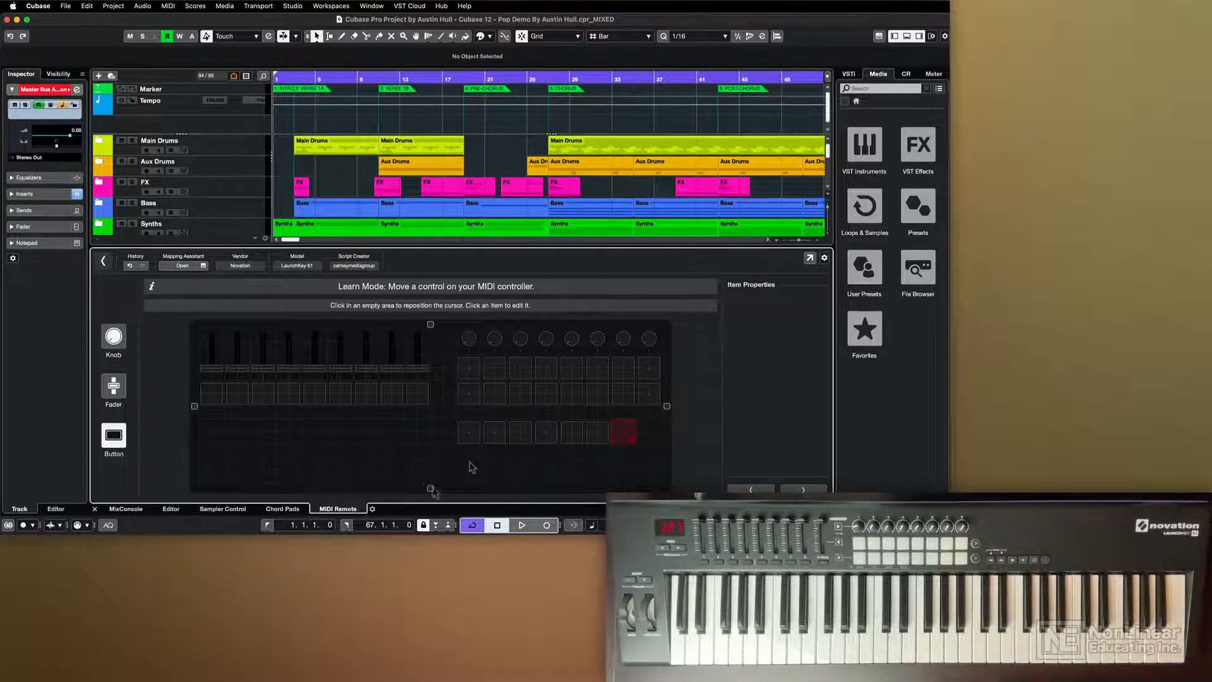
drag(430, 489, 427, 458)
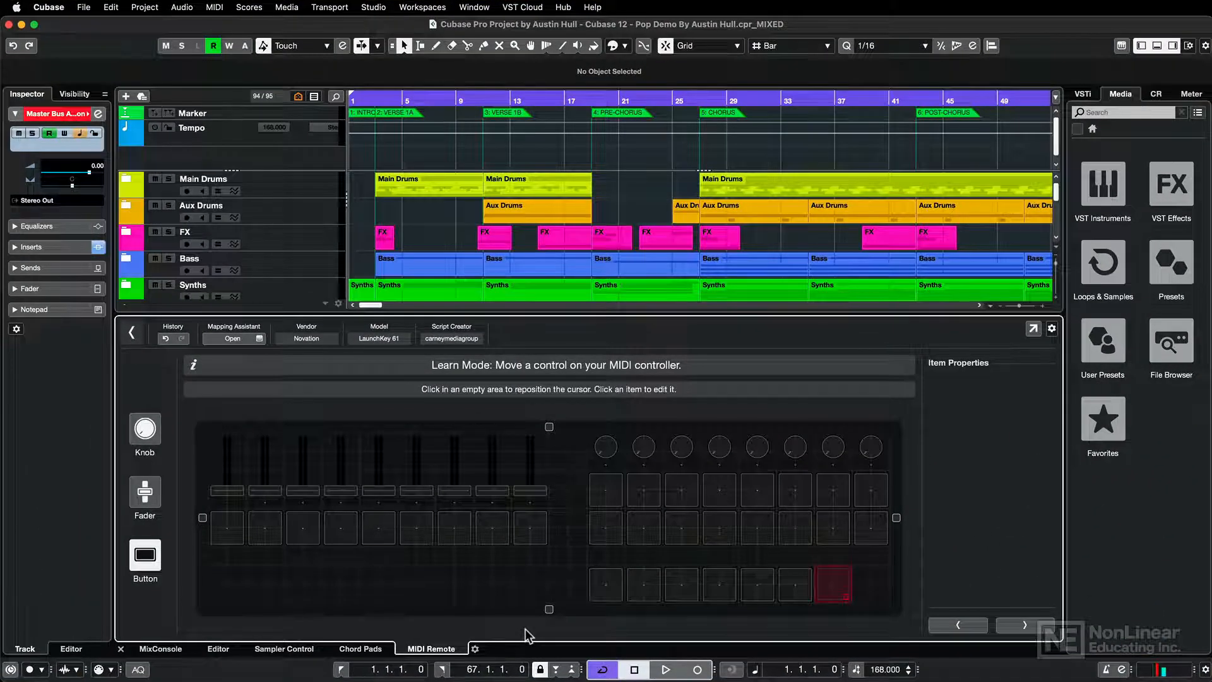
Open the Mapping Assistant with its Functions Browser shown and filter the functions by "volume".
click(244, 339)
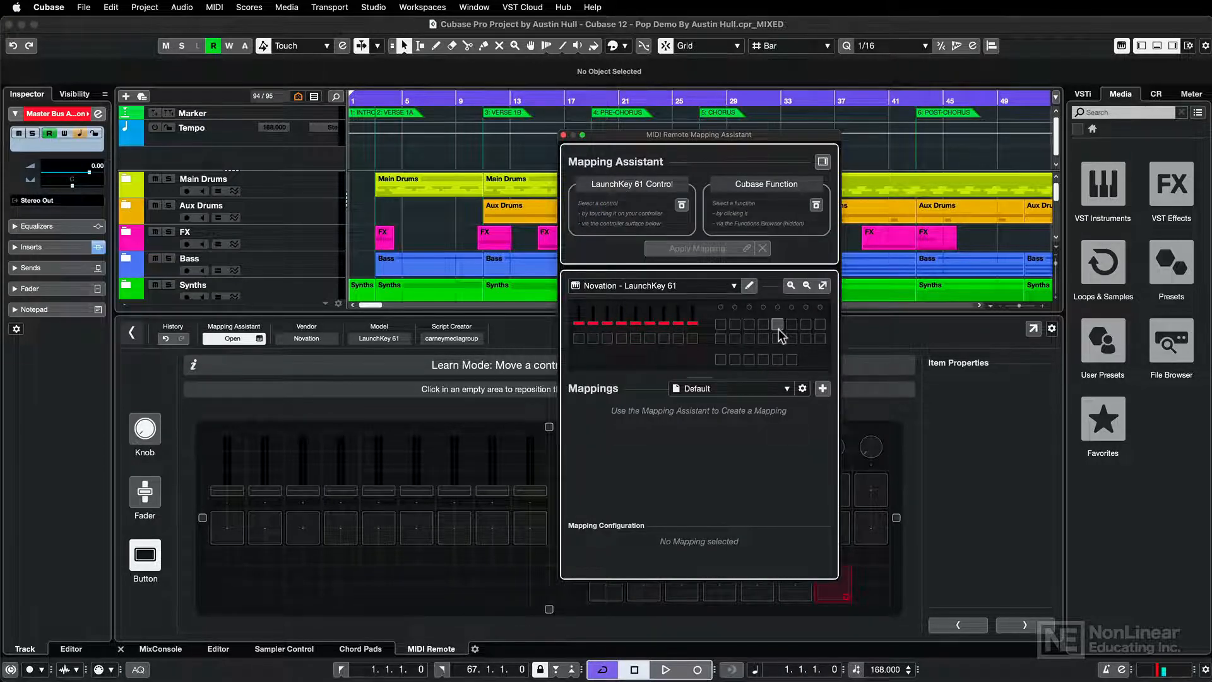
click(822, 162)
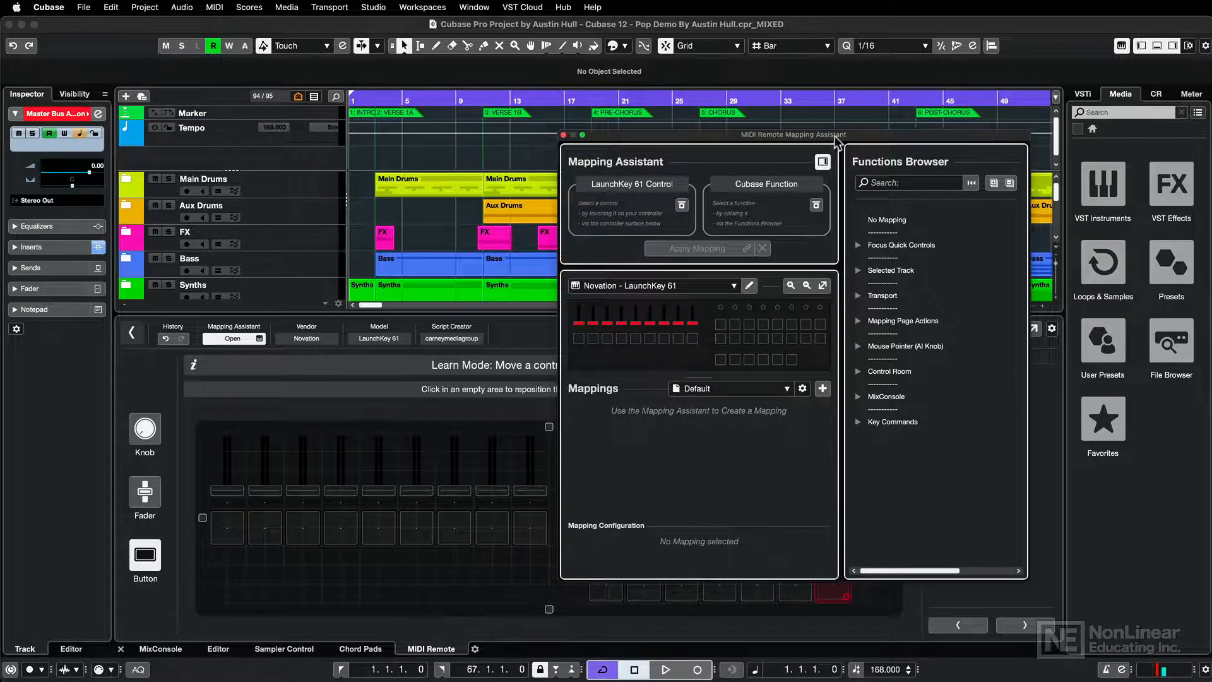
drag(835, 136, 692, 123)
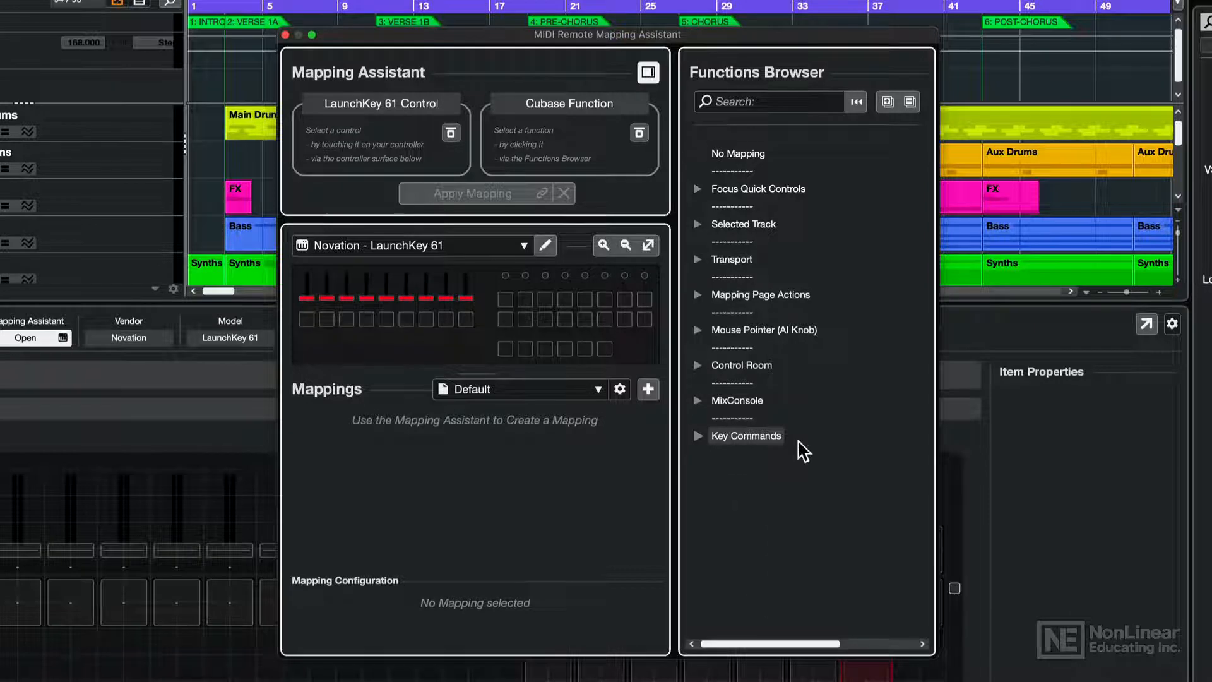
click(770, 102)
text(volume)
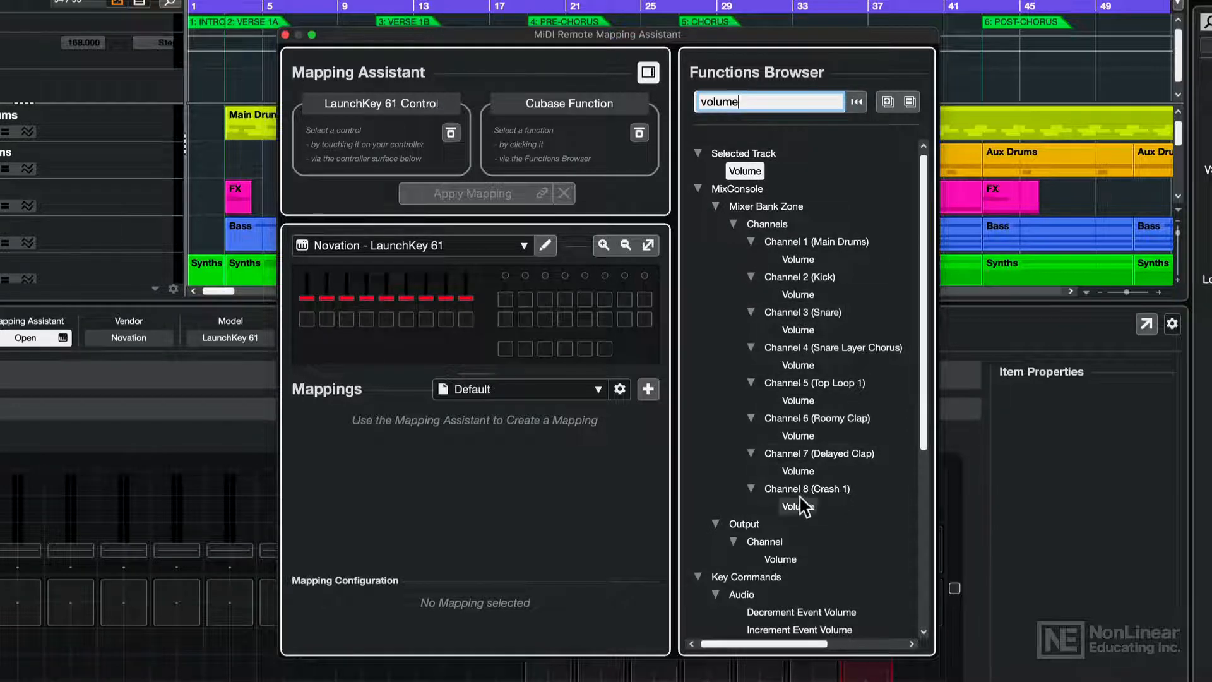
Map the first fader to the volume of Channel 1 (Main Drums) in the Mixer Bank Zone.
click(308, 297)
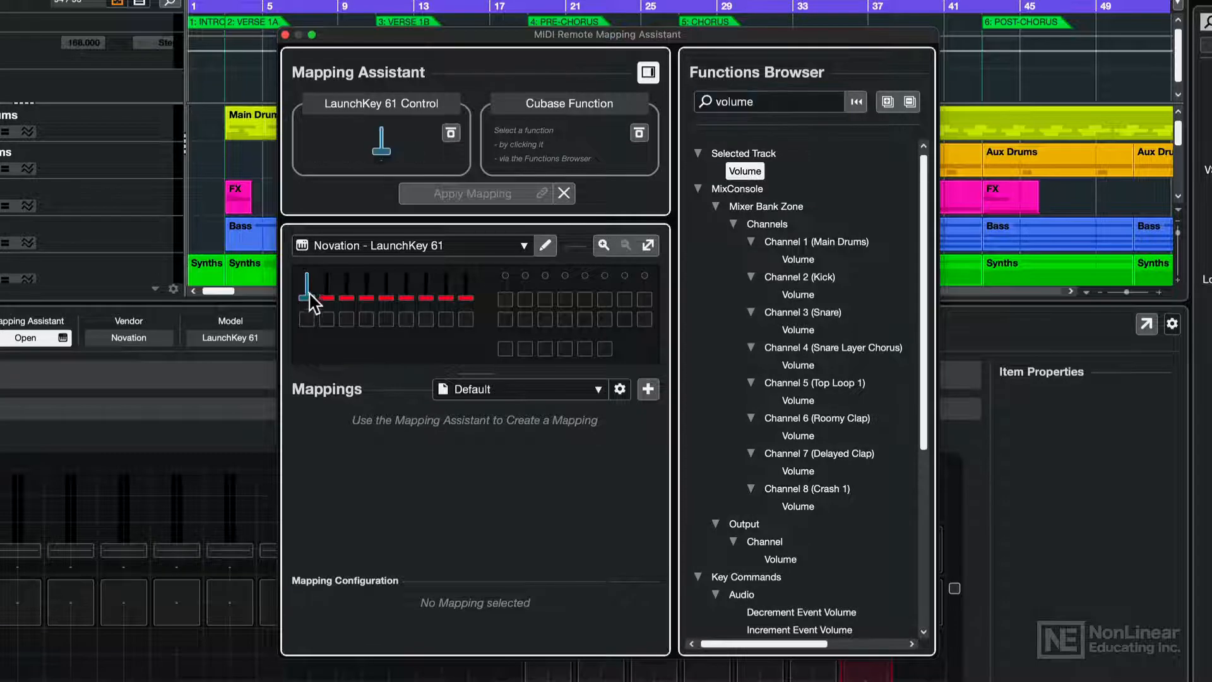
click(804, 255)
click(465, 198)
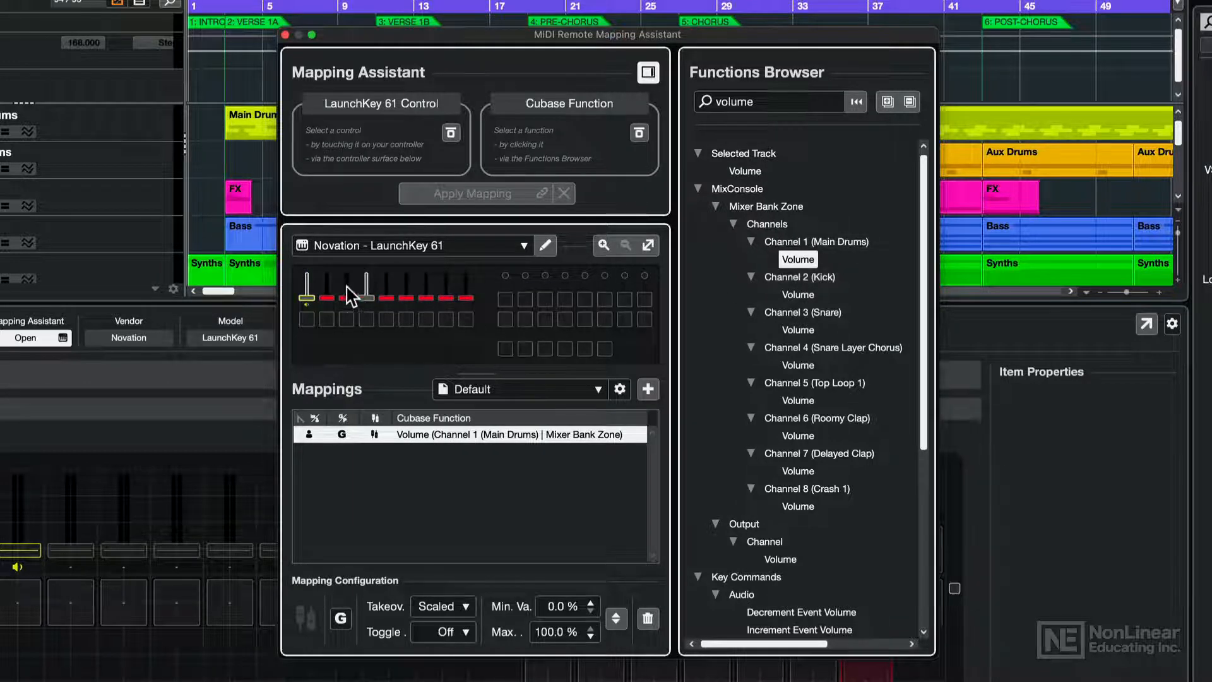
Map the second fader to the volume of Channel 2 (Kick) and the third to Channel 3 (Snare) in the Mixer Bank Zone.
click(327, 289)
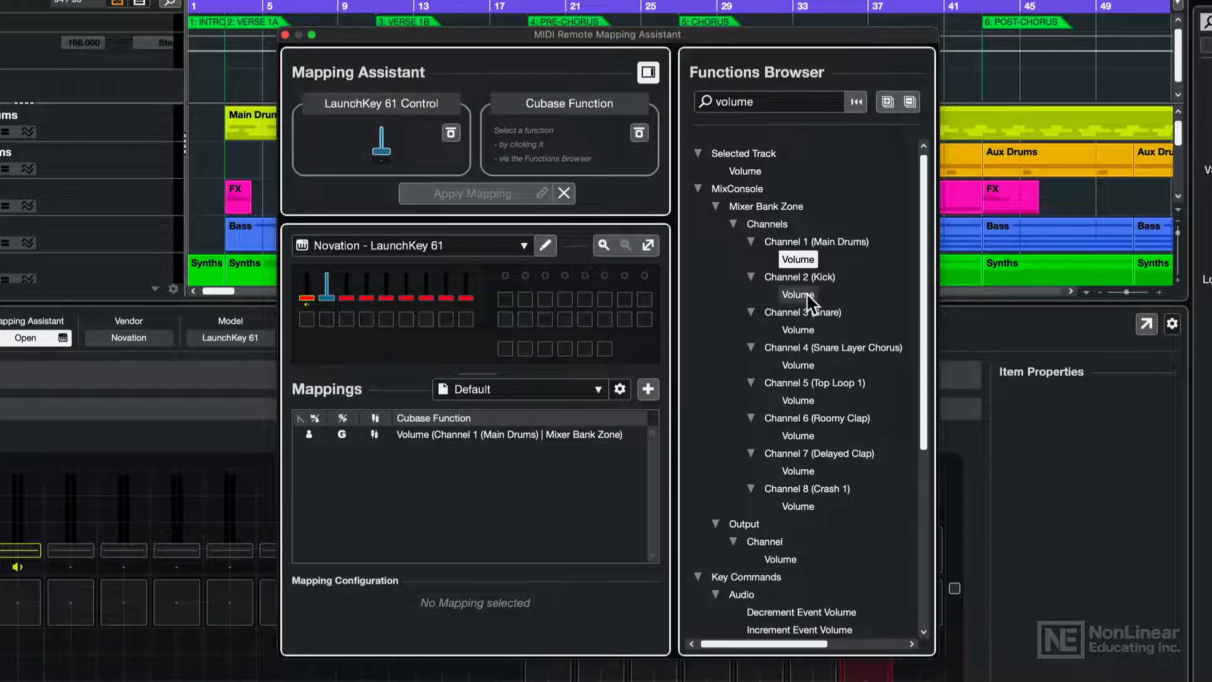
click(806, 293)
click(500, 195)
click(347, 293)
click(797, 330)
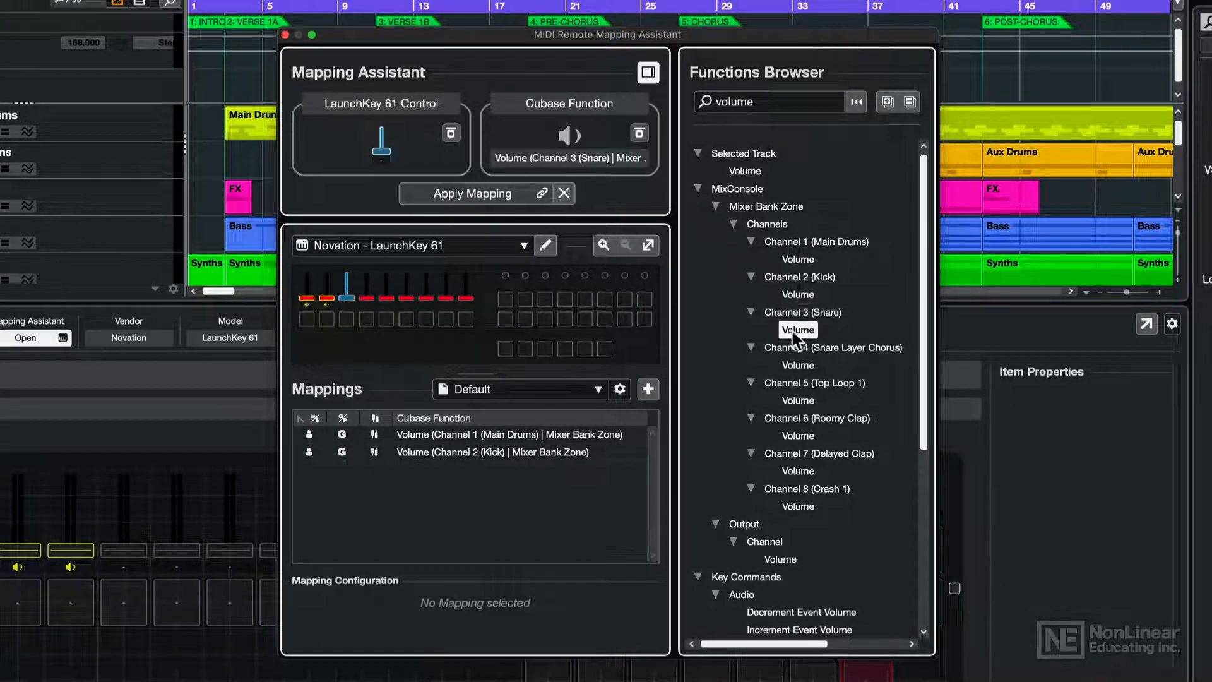
click(508, 198)
Map the fourth fader to the volume of Channel 4 (Snare Layer Chorus) and the fifth to Channel 5 (Top Loop 1).
click(369, 288)
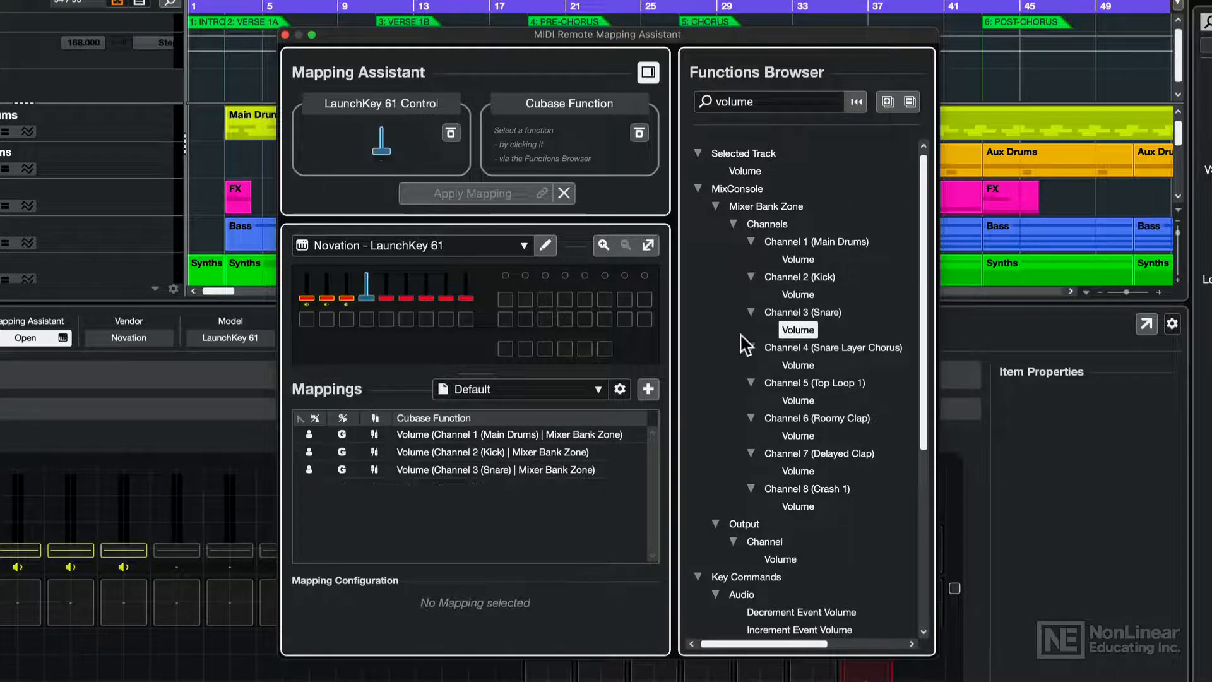
click(798, 365)
click(509, 194)
click(386, 287)
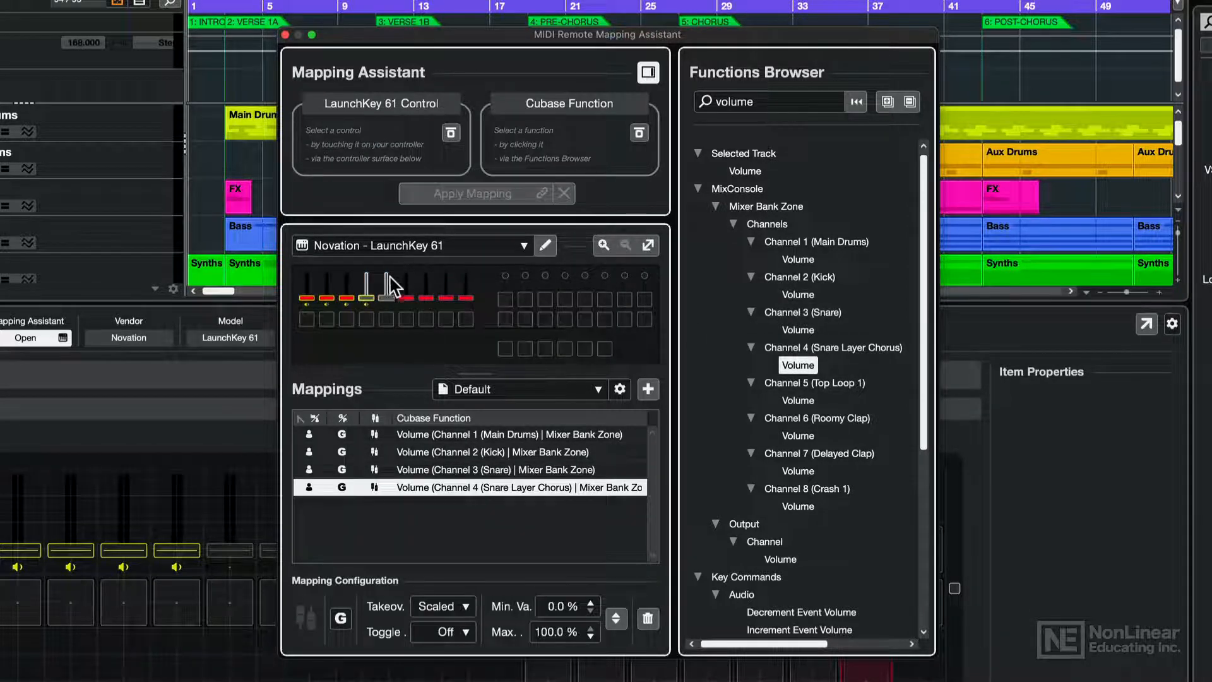
click(797, 400)
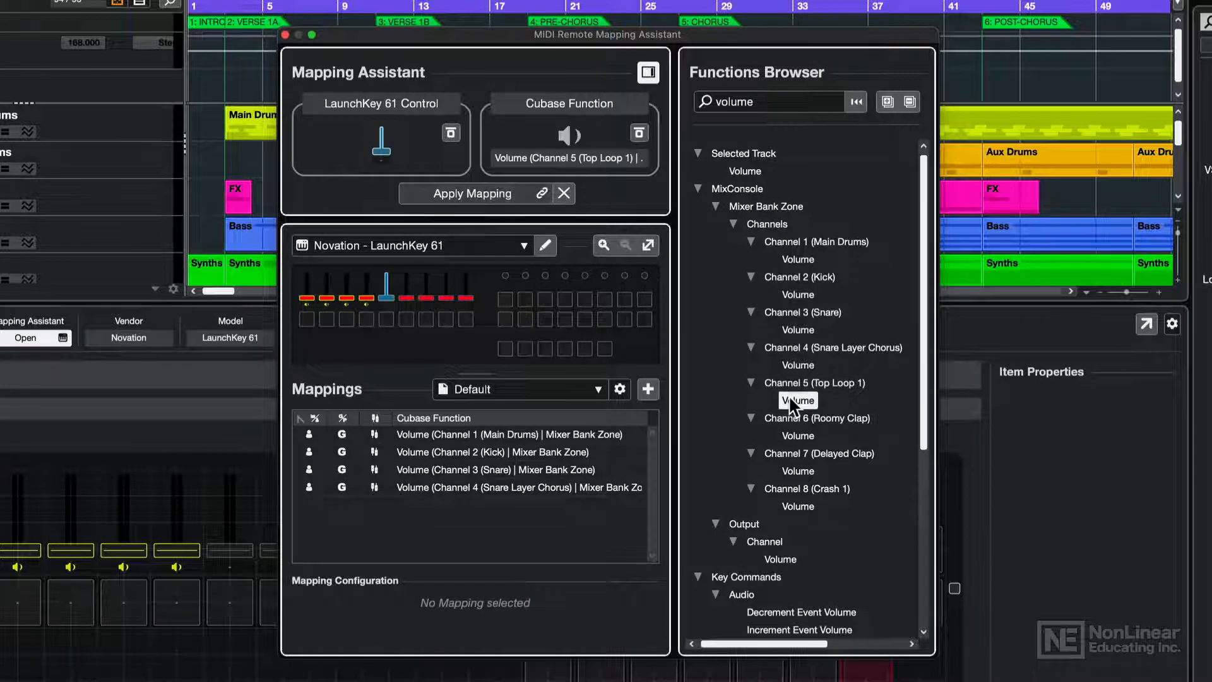
click(470, 197)
Map the sixth fader to the volume of Channel 6 (Roomy Clap) and the seventh to Channel 7 (Delayed Clap).
click(406, 288)
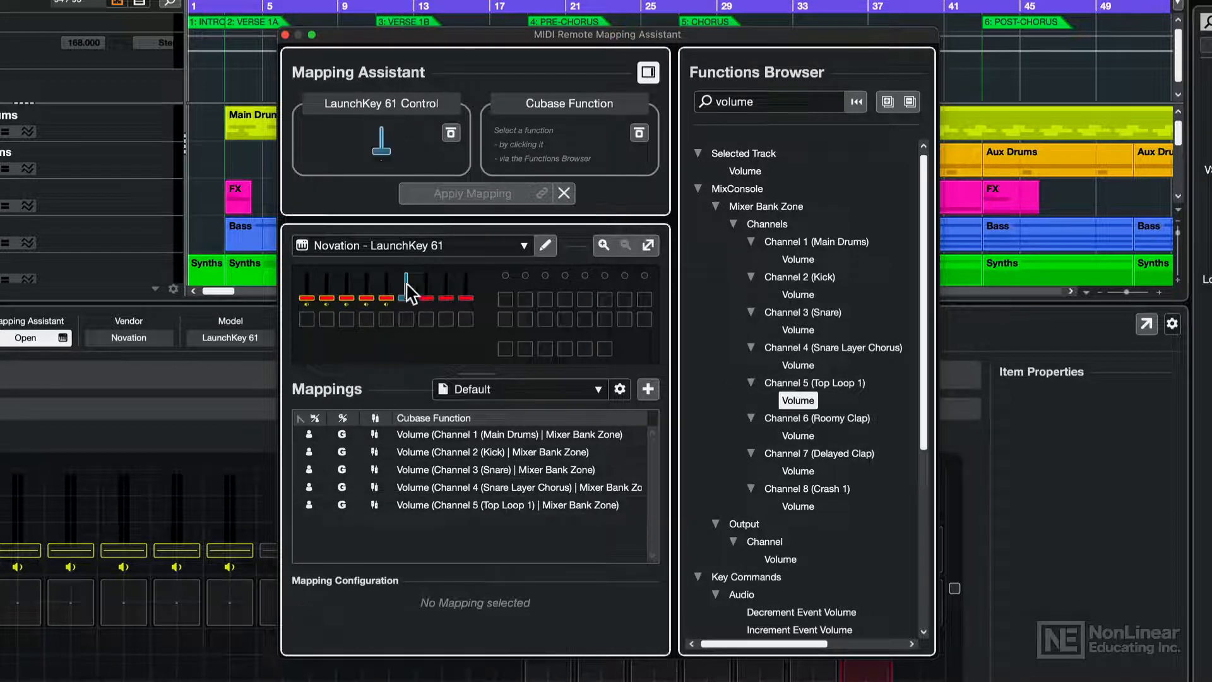
click(798, 437)
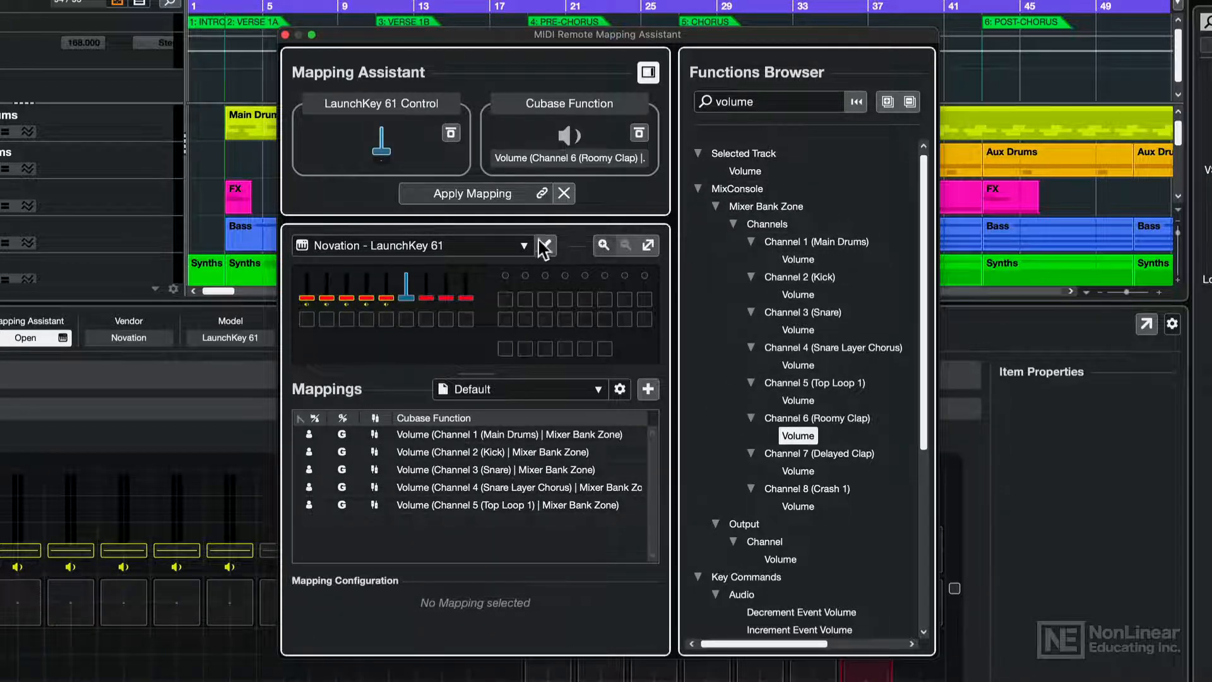
click(463, 201)
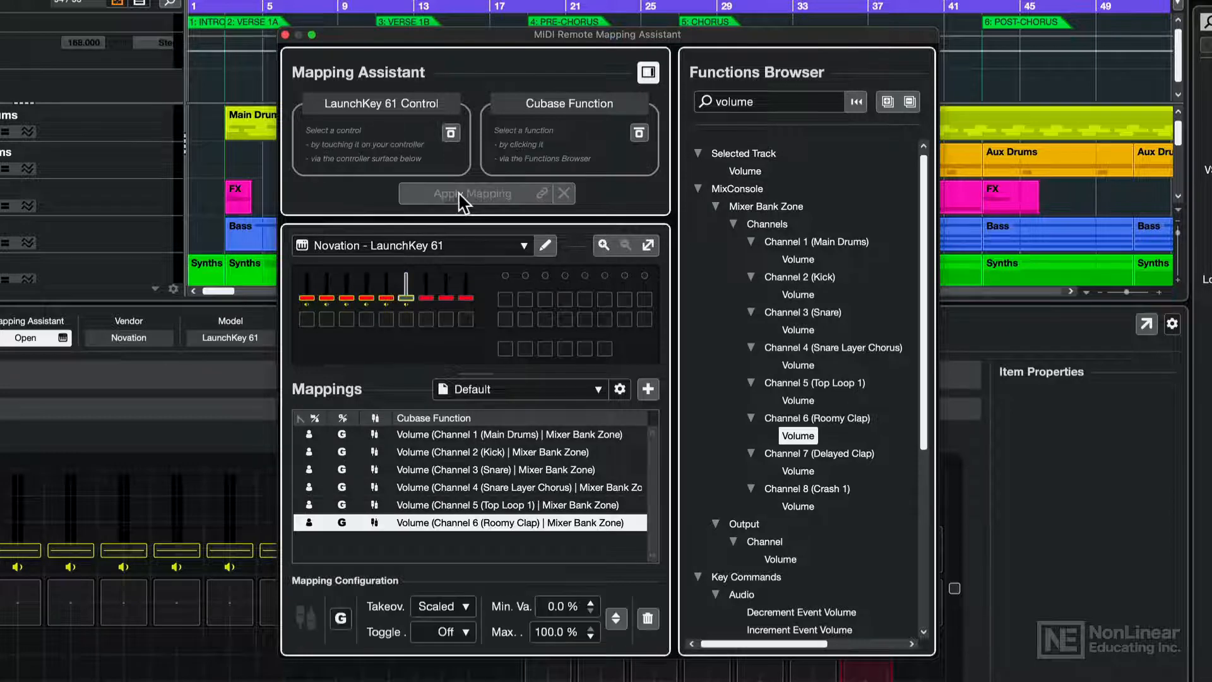
click(427, 287)
click(797, 471)
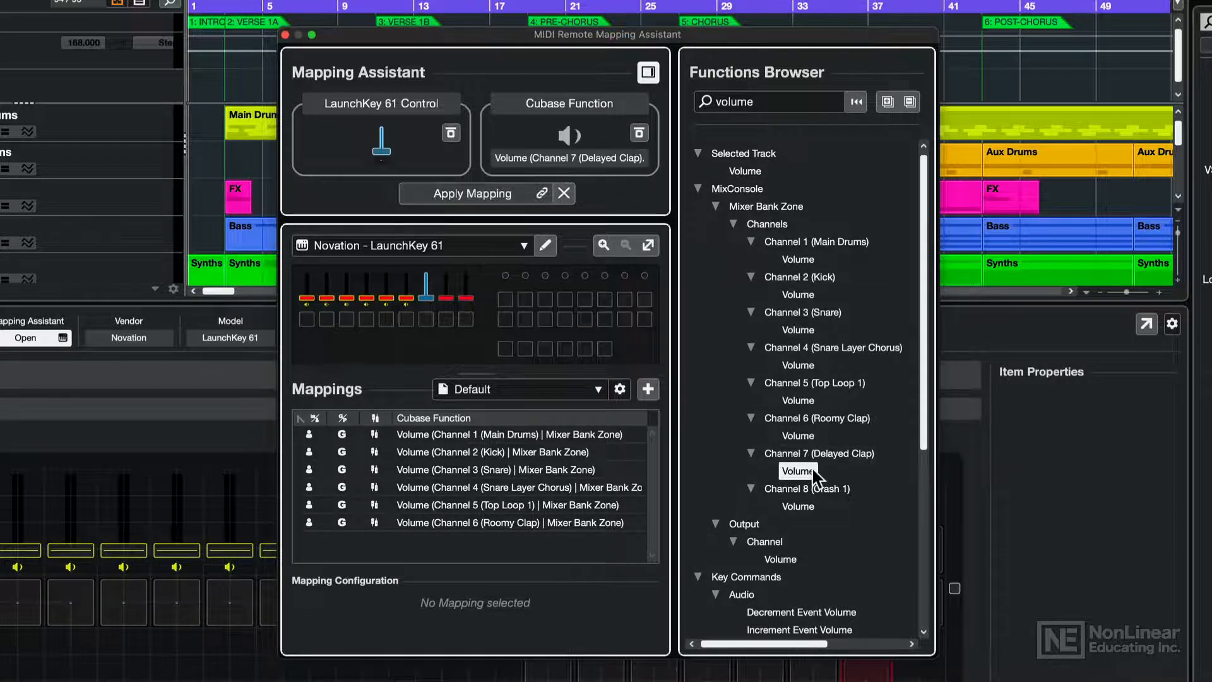
click(511, 195)
Map the eighth fader to the Channel 8 (Crash 1) volume and the ninth to the Output volume, closing the Mapping Assistant.
click(446, 287)
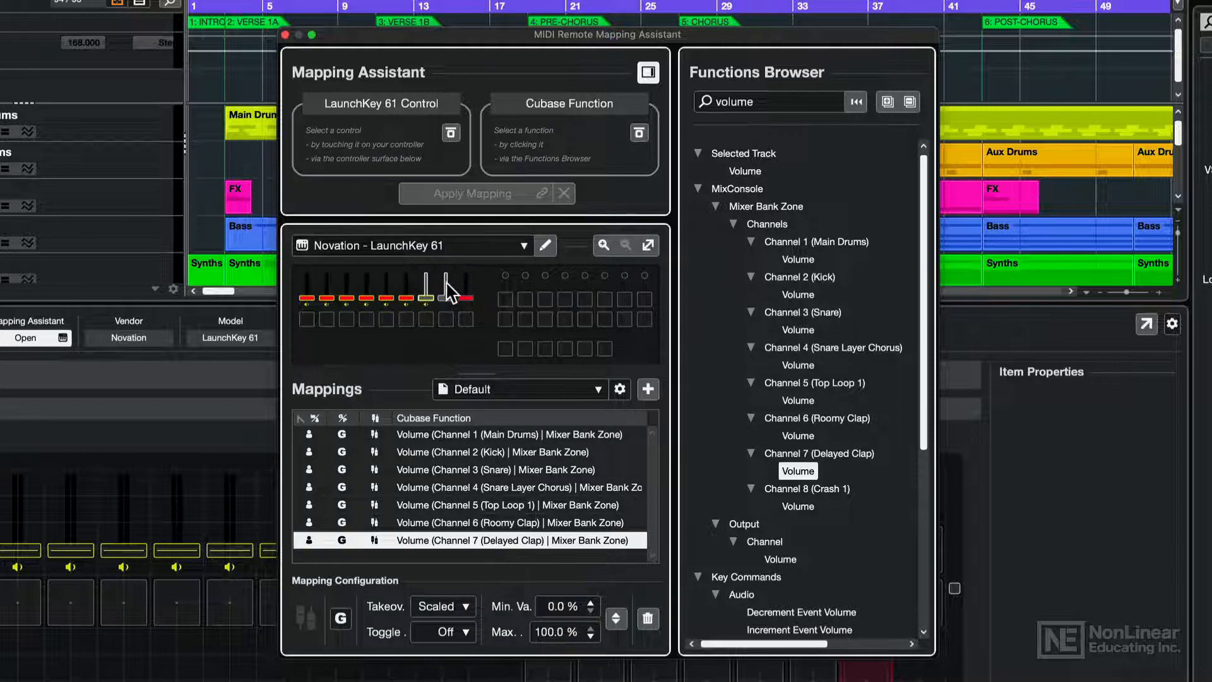
click(797, 506)
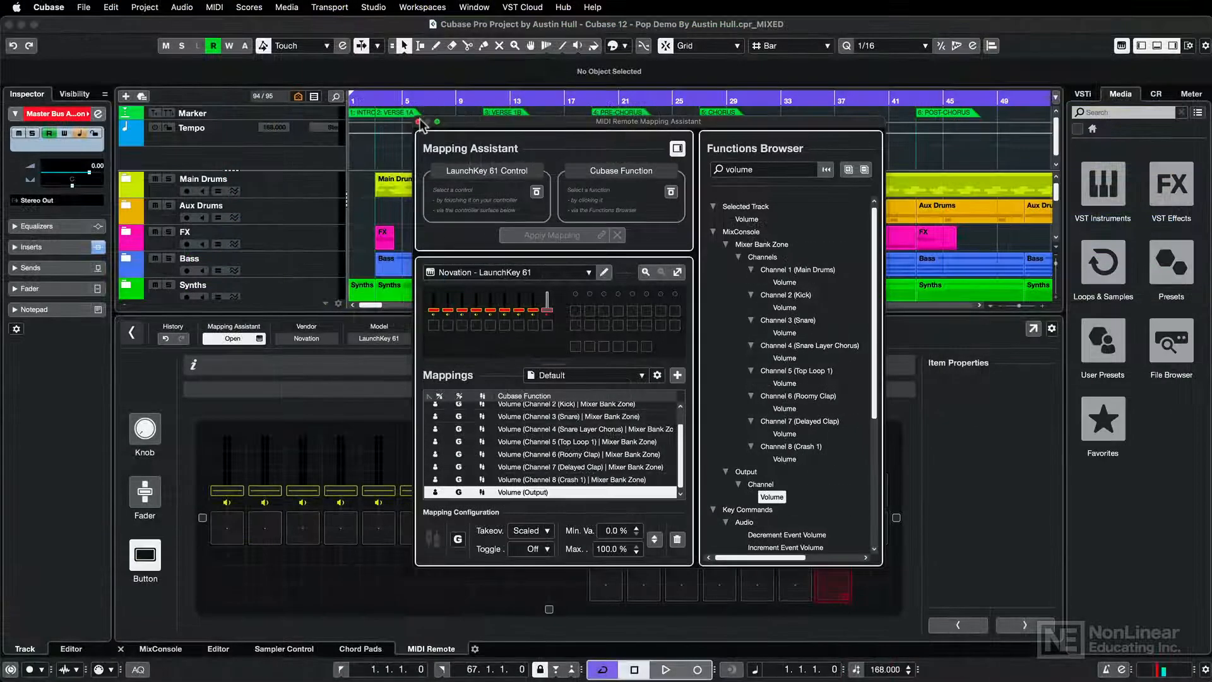
click(418, 122)
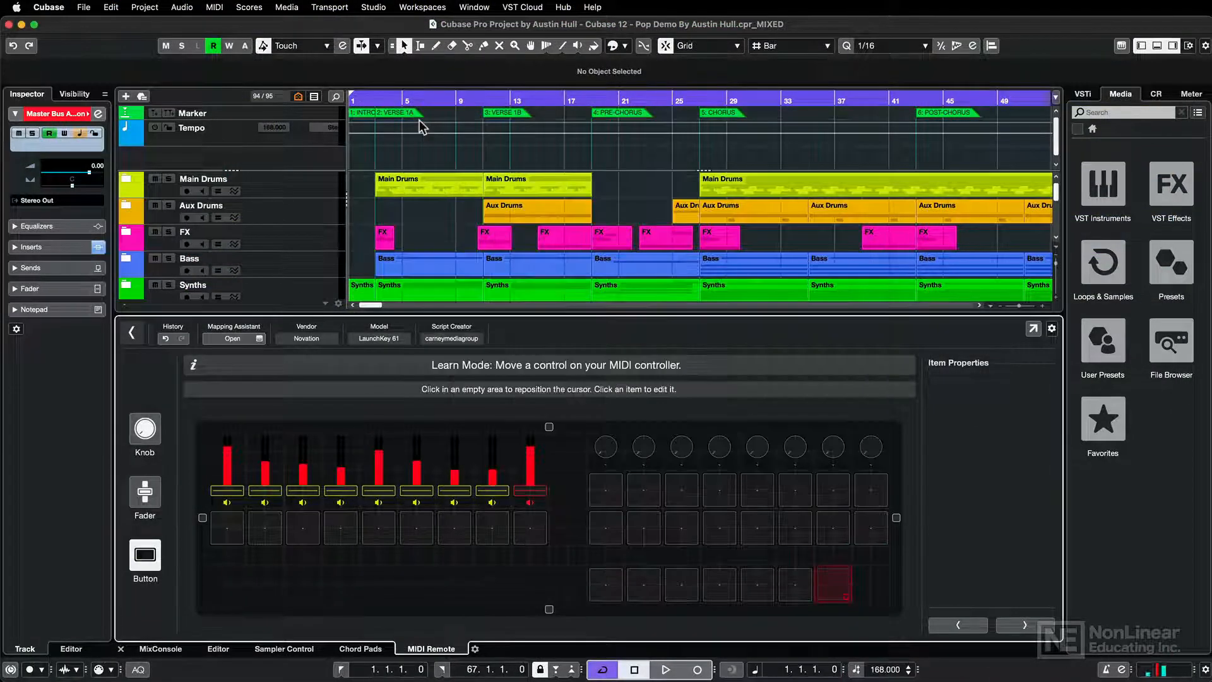
Show the MixConsole in the lower zone and select the Main Drums channel at the start of the mixer.
click(176, 651)
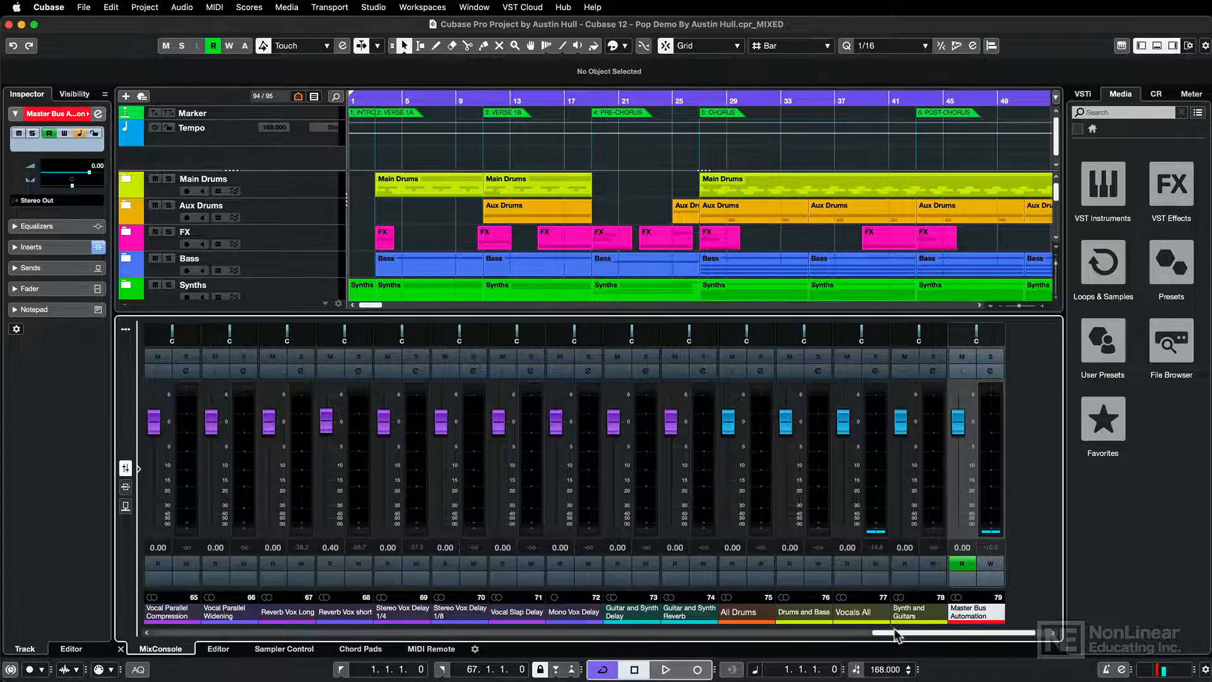
drag(895, 633, 165, 633)
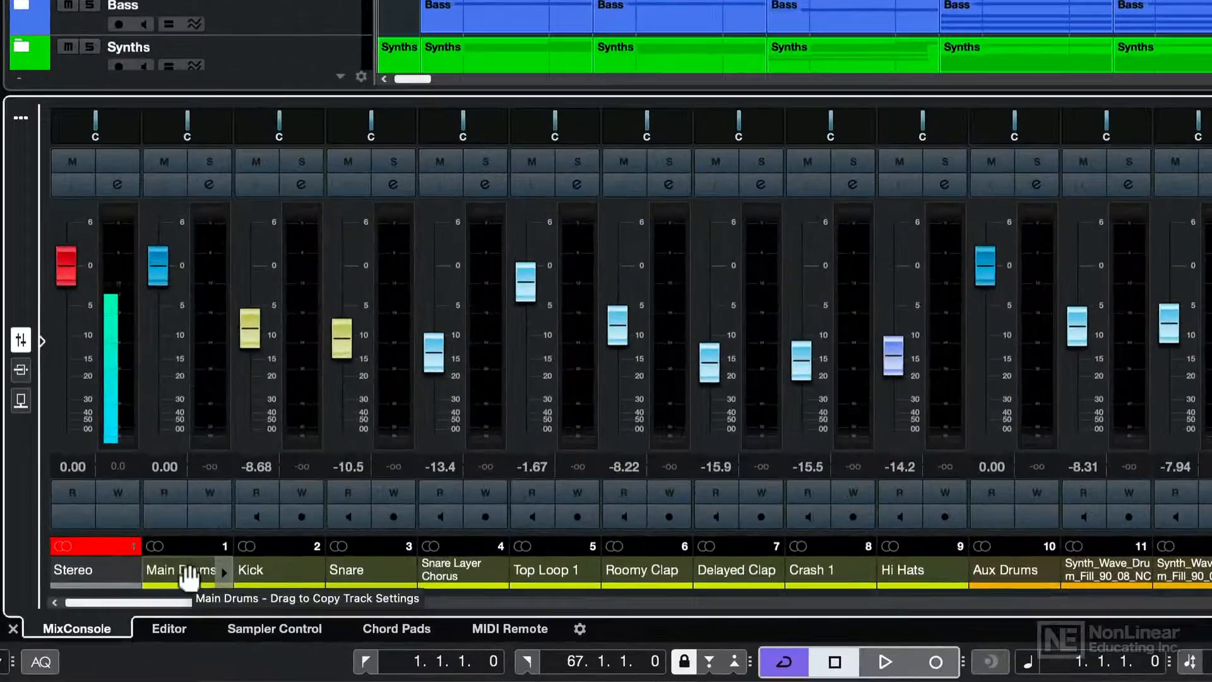
click(231, 616)
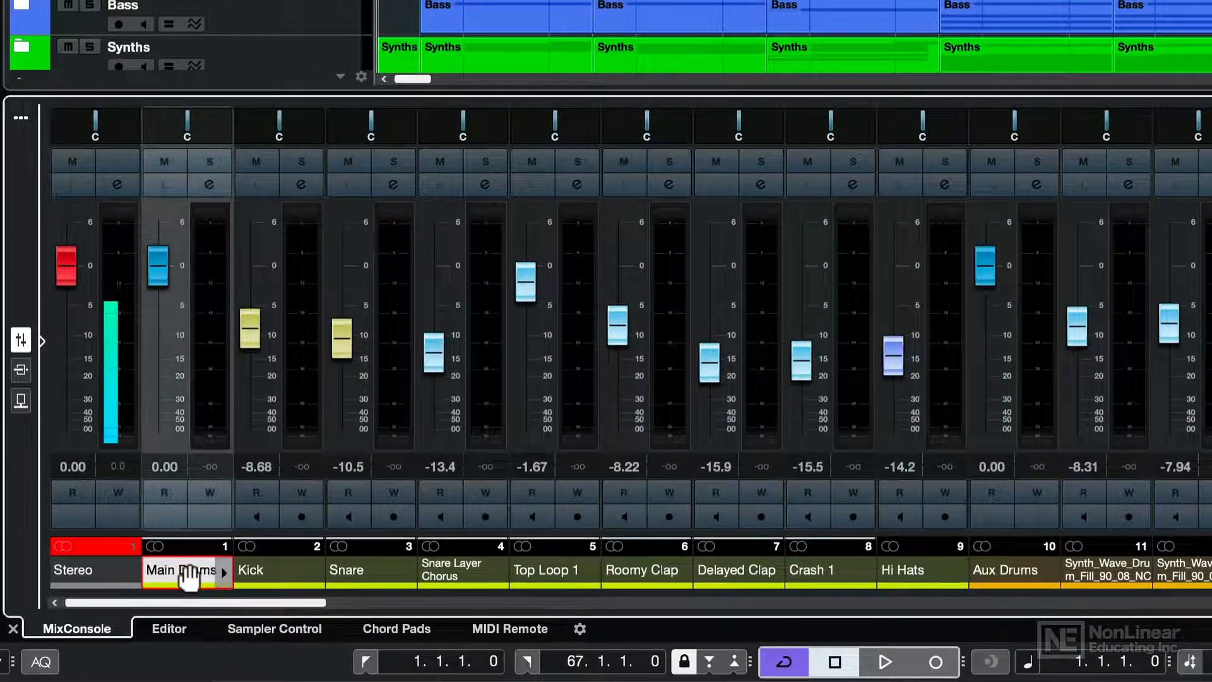